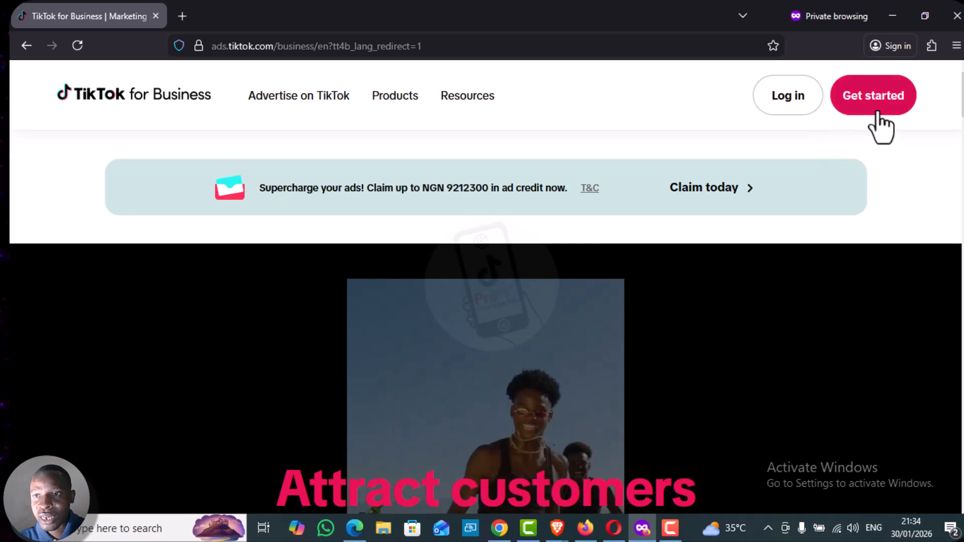
Open the TikTok for Business login form with phone number entry, and switch to the Brave window showing Ads Manager
{"action": "left_click", "coordinate": [786, 105]}
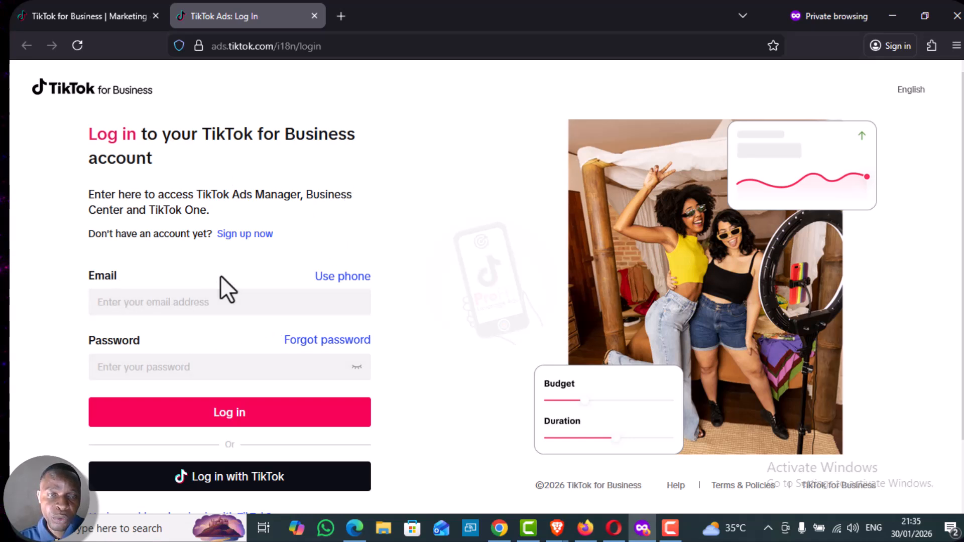
{"action": "left_click", "coordinate": [346, 280]}
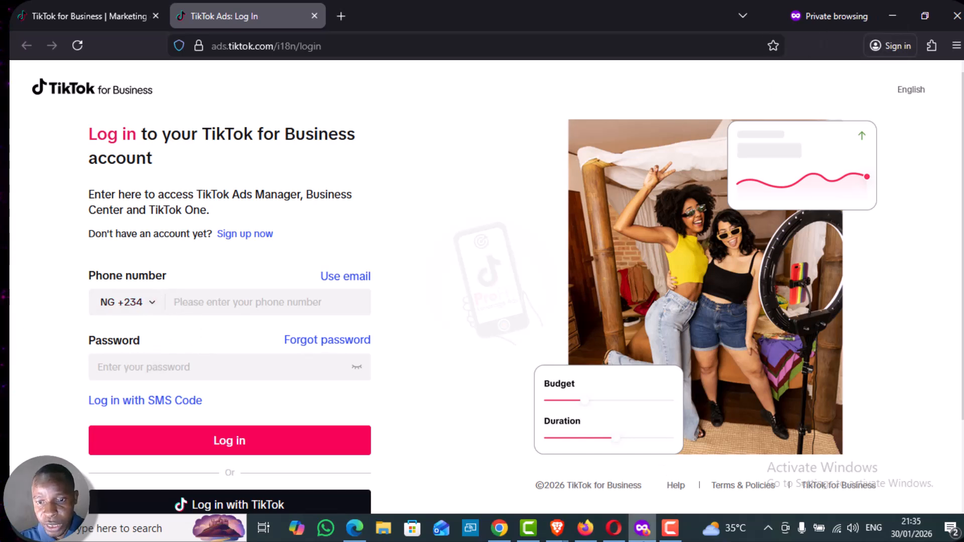
{"action": "mouse_move", "coordinate": [647, 539]}
{"action": "left_click", "coordinate": [556, 528]}
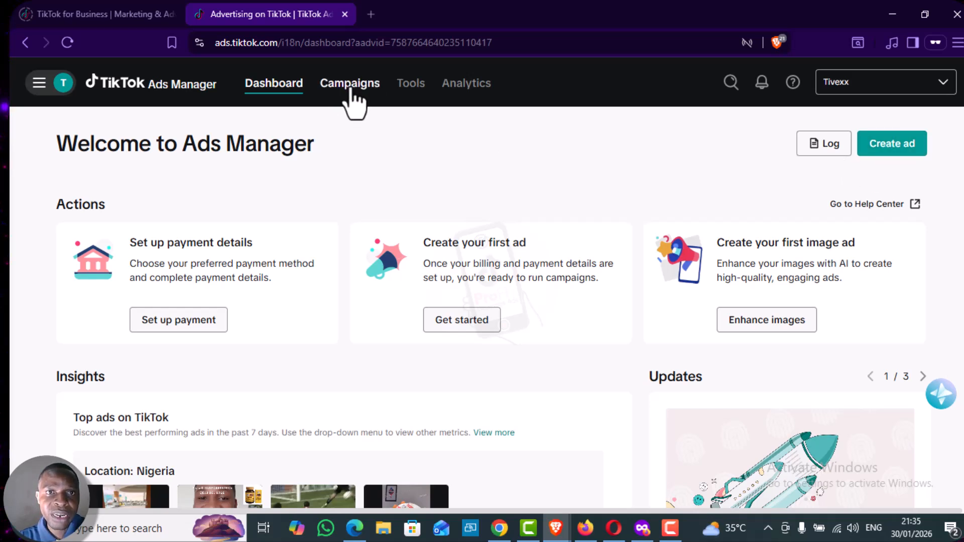
Review the account details and business verification on the account setup page, and open the payment page
{"action": "mouse_move", "coordinate": [409, 96]}
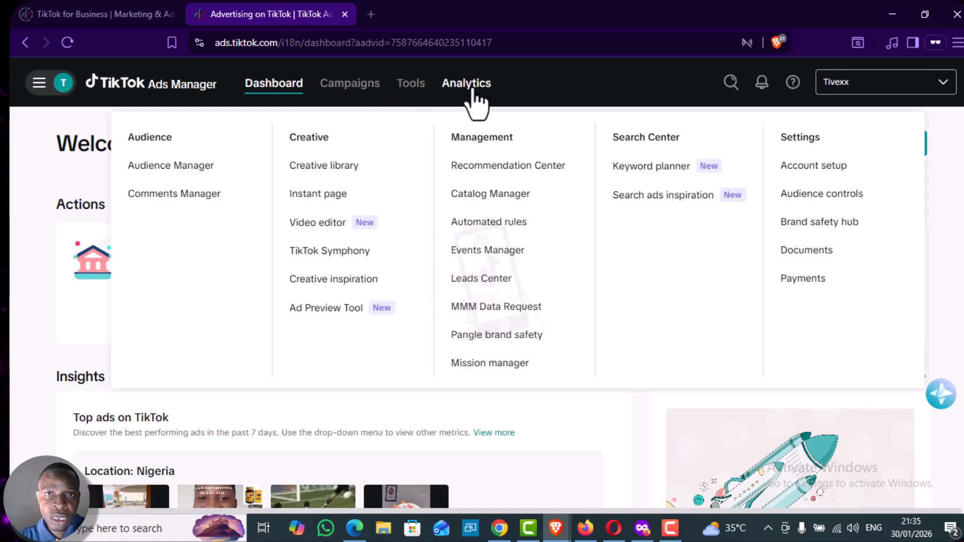
{"action": "mouse_move", "coordinate": [465, 92]}
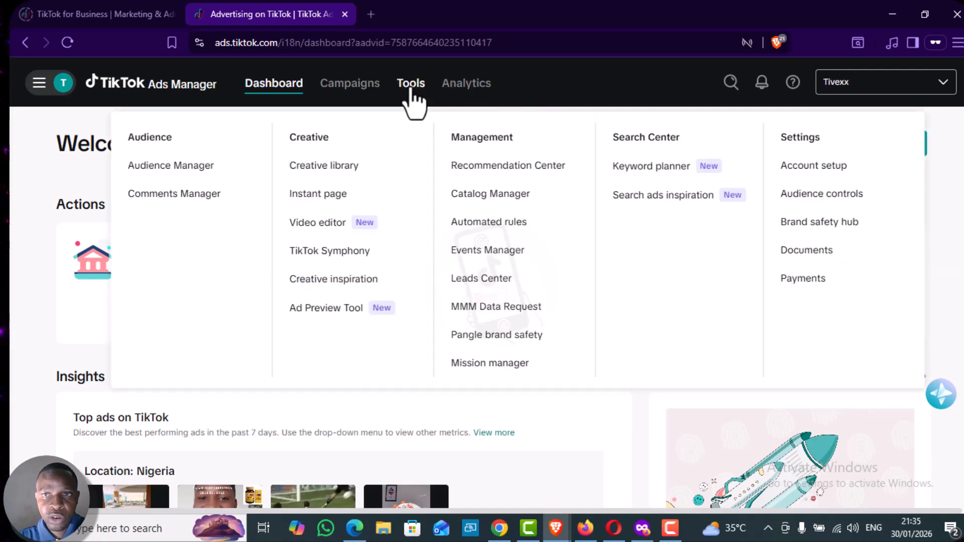
{"action": "left_click", "coordinate": [813, 167]}
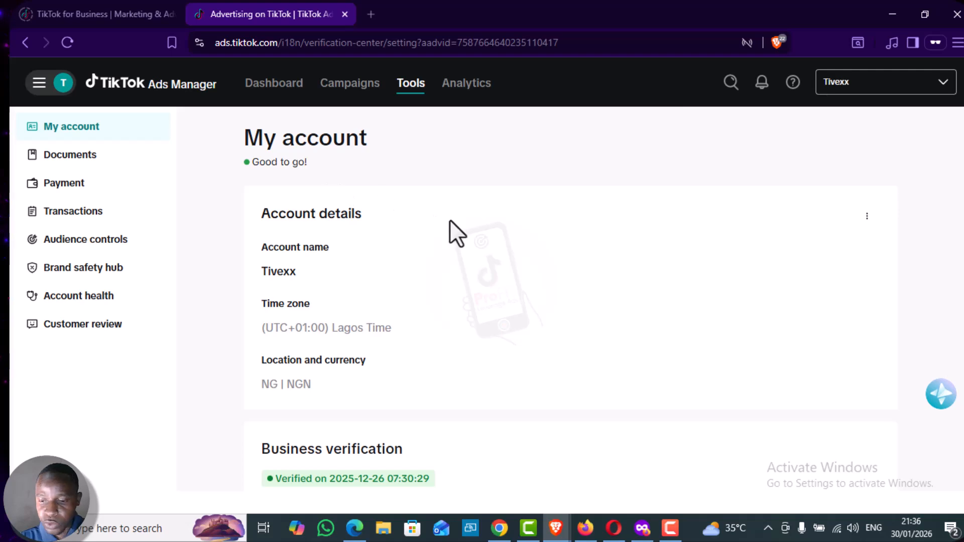
{"action": "scroll", "coordinate": [454, 232], "scroll_direction": "down", "scroll_amount": 1}
{"action": "scroll", "coordinate": [450, 221], "scroll_direction": "down", "scroll_amount": 3}
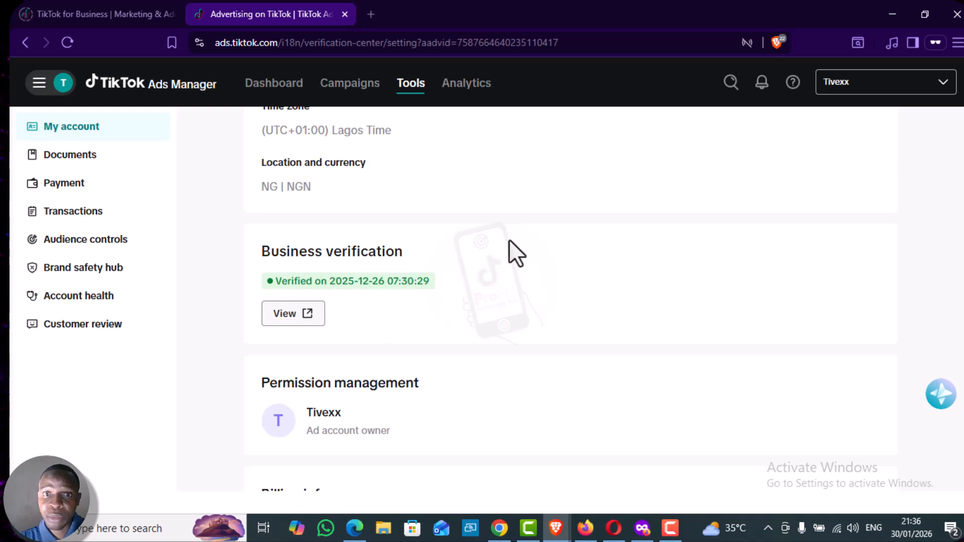
{"action": "scroll", "coordinate": [508, 239], "scroll_direction": "up", "scroll_amount": 2}
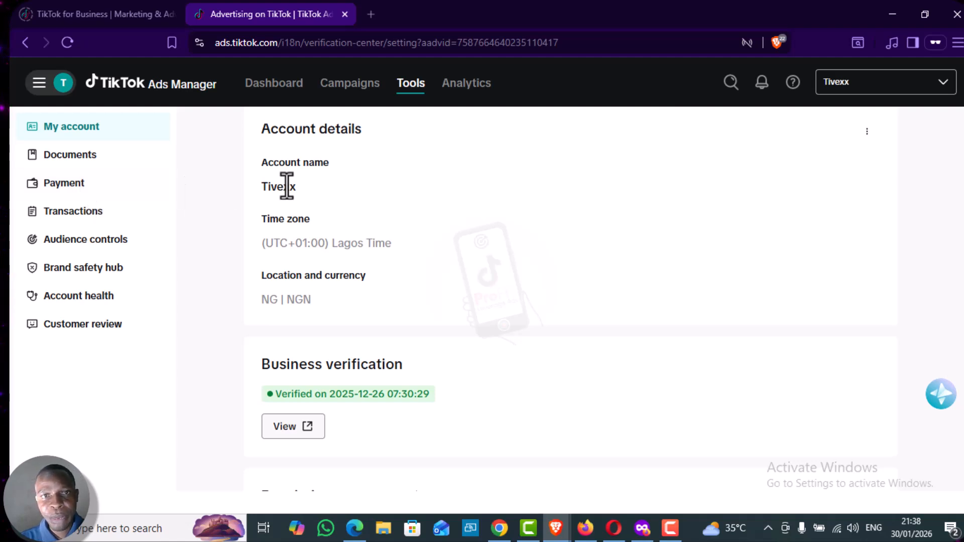
{"action": "mouse_move", "coordinate": [417, 76]}
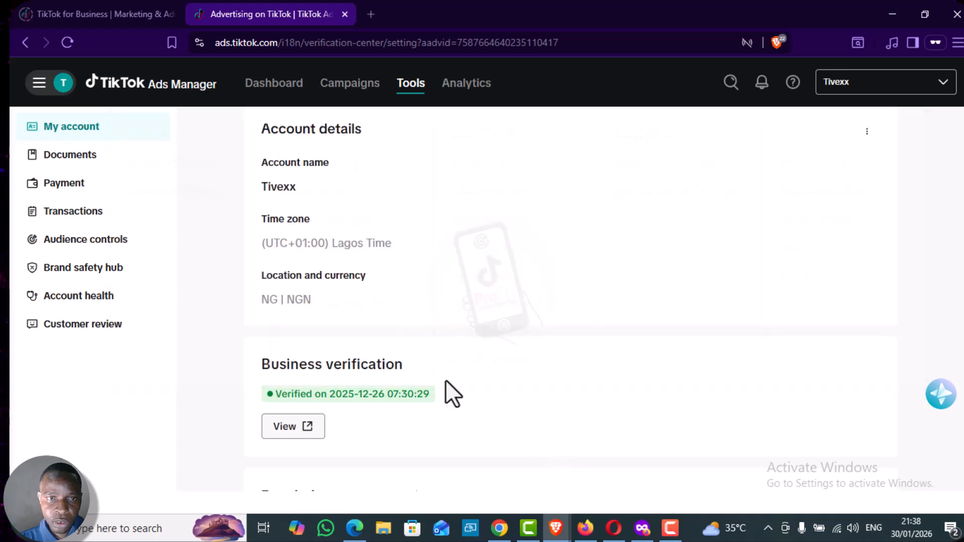
{"action": "left_click", "coordinate": [69, 187]}
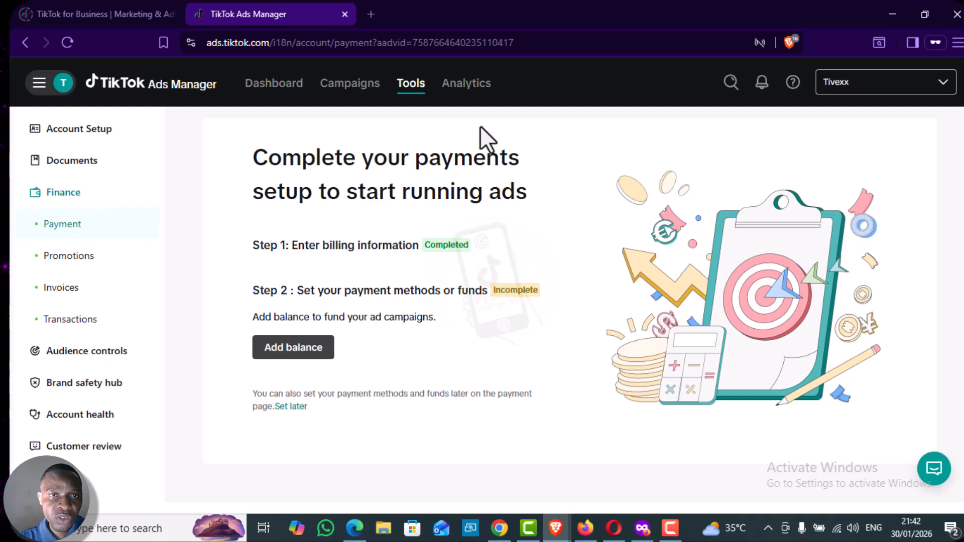
Start a new campaign in the full version of campaign creation with Lead generation as the advertising objective
{"action": "left_click", "coordinate": [349, 89]}
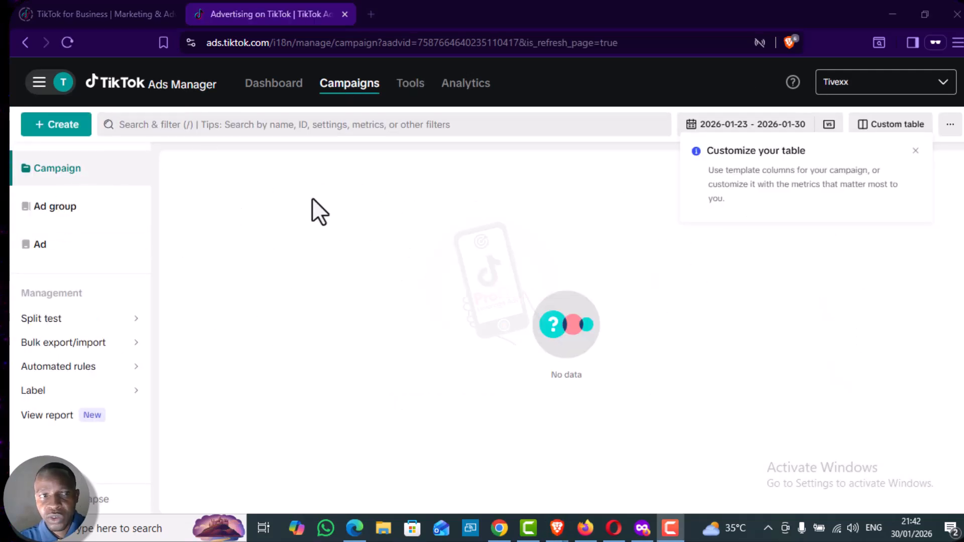
{"action": "left_click", "coordinate": [61, 132]}
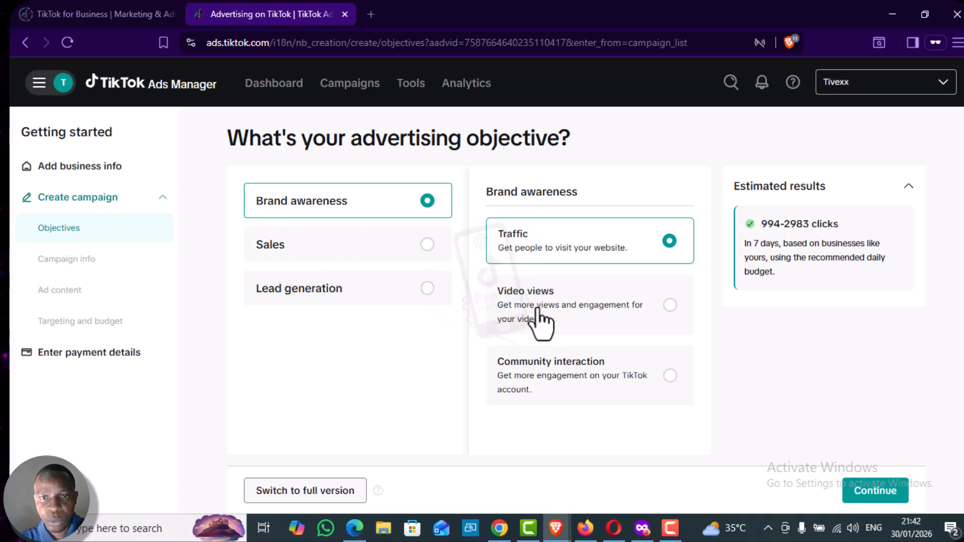
{"action": "left_click", "coordinate": [318, 492]}
{"action": "left_click", "coordinate": [655, 345]}
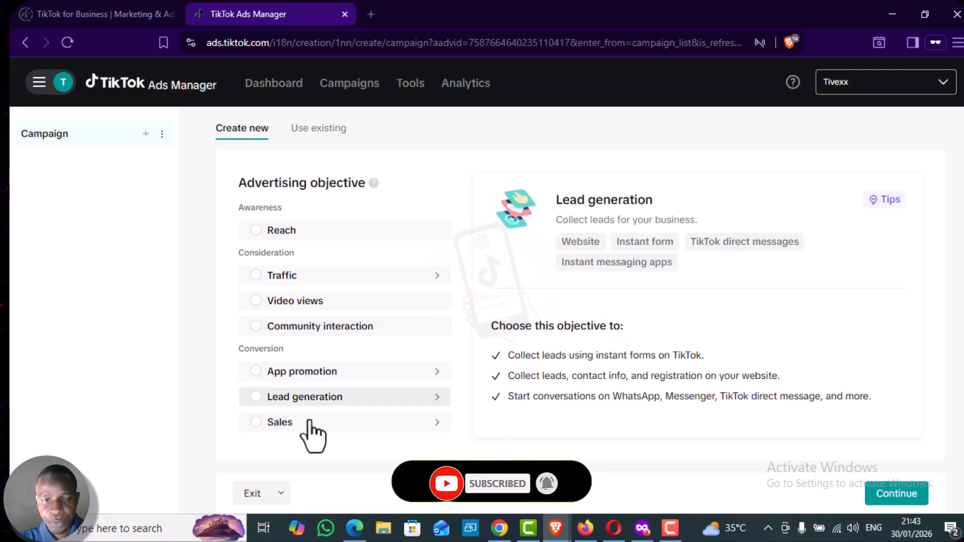
{"action": "left_click", "coordinate": [295, 397]}
{"action": "left_click", "coordinate": [660, 416]}
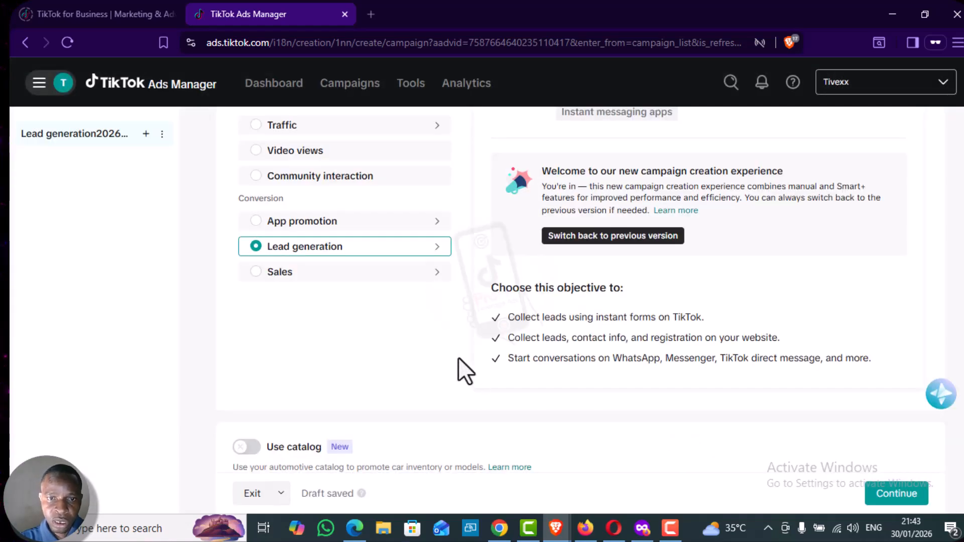
Name the campaign TESTING, dismissing the budget strategy tip, and continue to the ad group settings
{"action": "scroll", "coordinate": [458, 357], "scroll_direction": "down", "scroll_amount": 6}
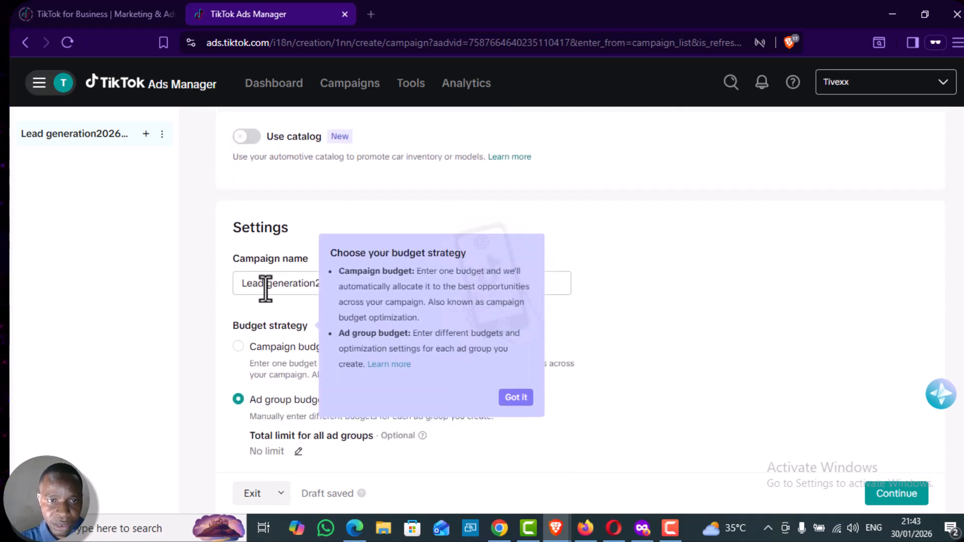
{"action": "left_click", "coordinate": [522, 399]}
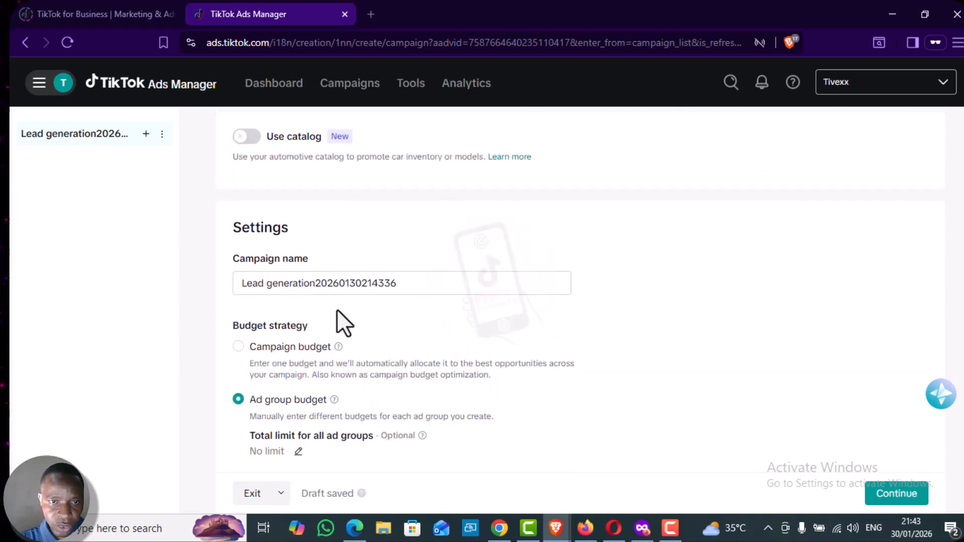
{"action": "triple_click", "coordinate": [343, 284]}
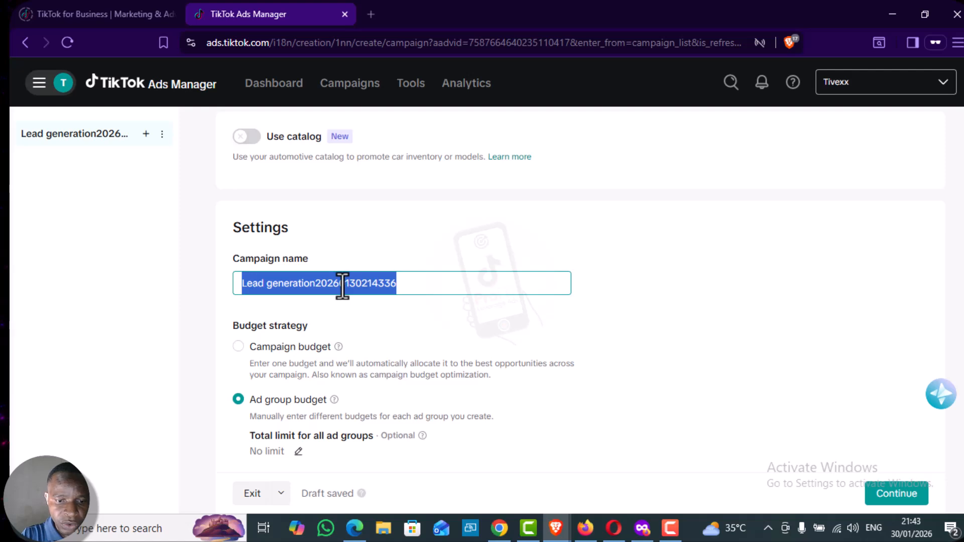
{"action": "type", "text": "TESTING"}
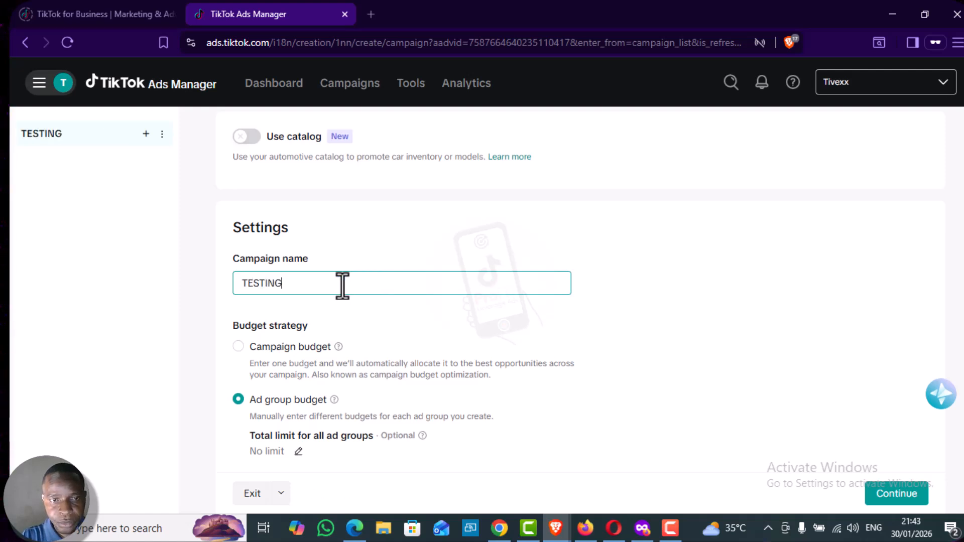
{"action": "left_click", "coordinate": [567, 305]}
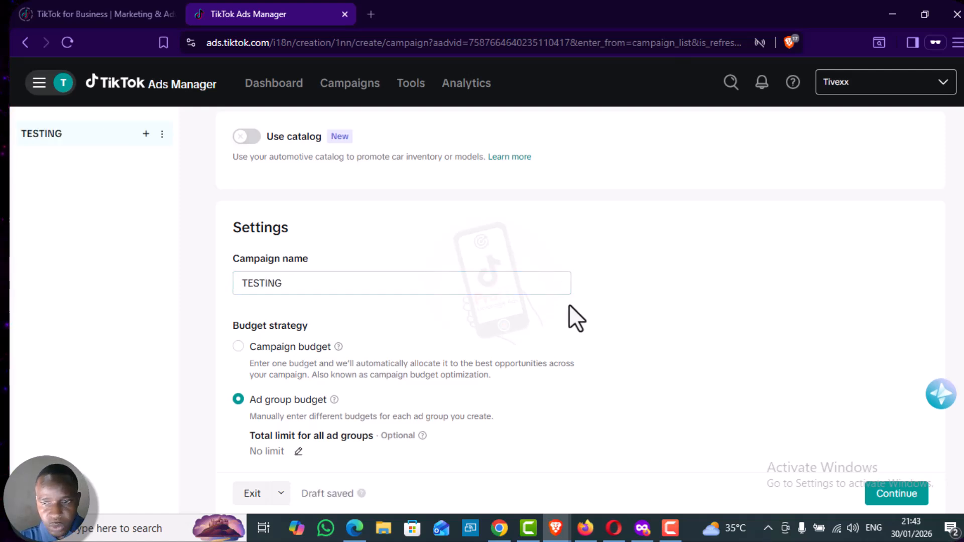
{"action": "left_click", "coordinate": [909, 496]}
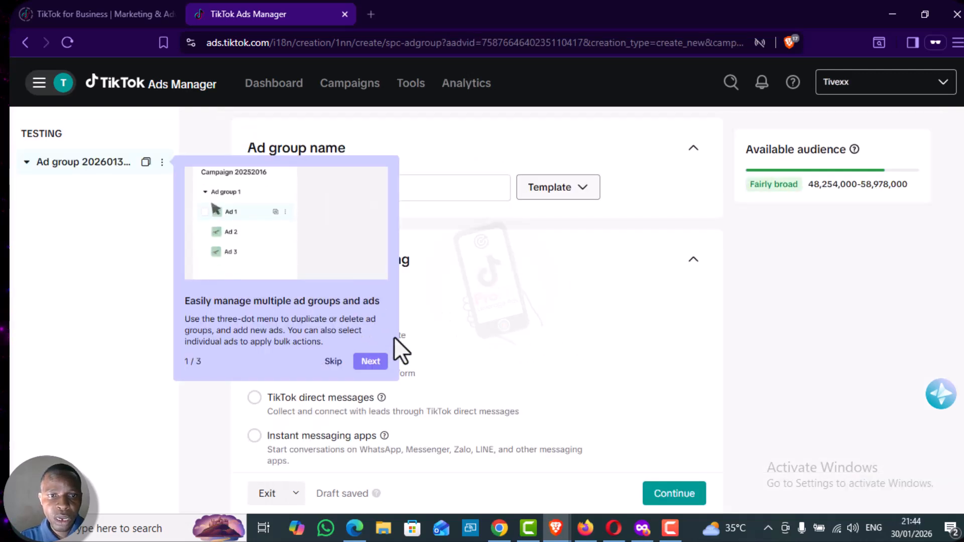
Skip the introductory tour and name the ad group TESTING
{"action": "left_click", "coordinate": [332, 362]}
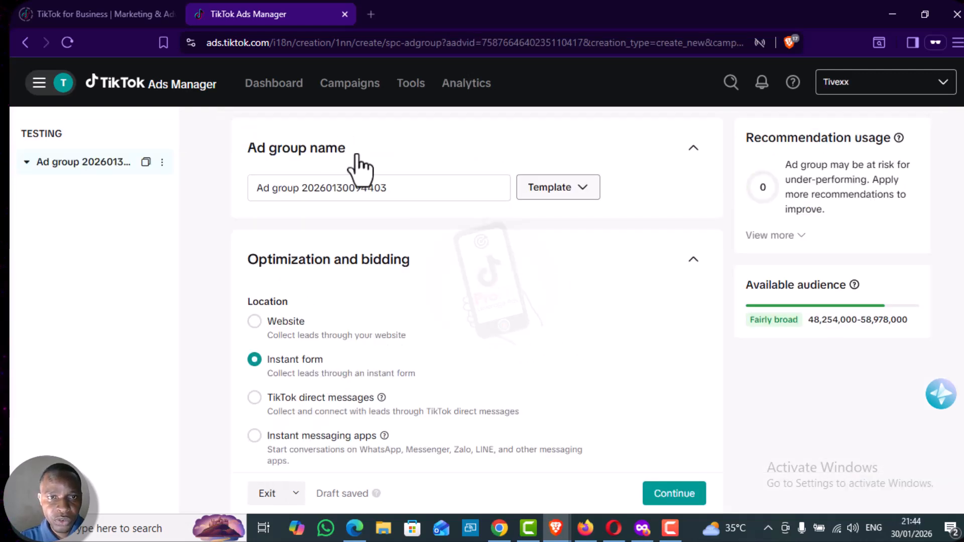
{"action": "triple_click", "coordinate": [336, 188]}
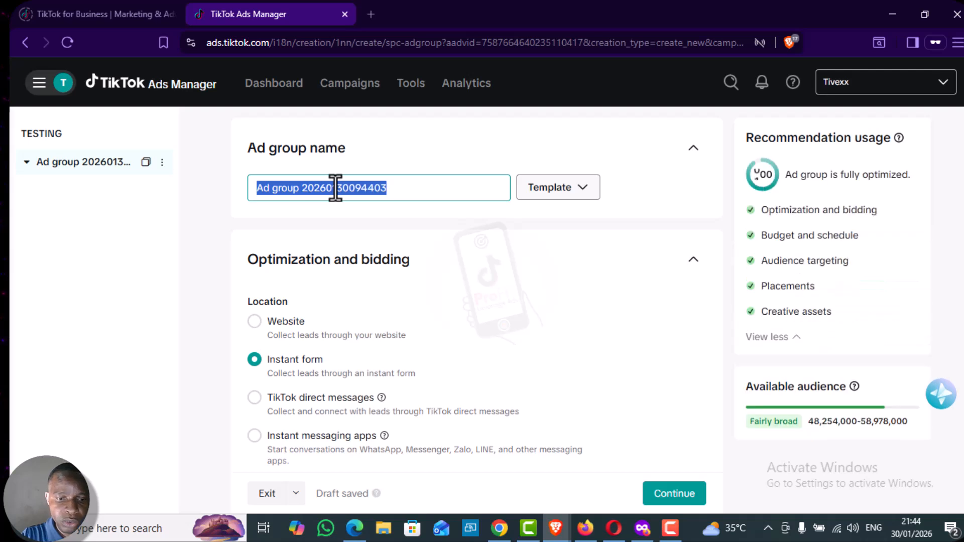
{"action": "type", "text": "TESTING"}
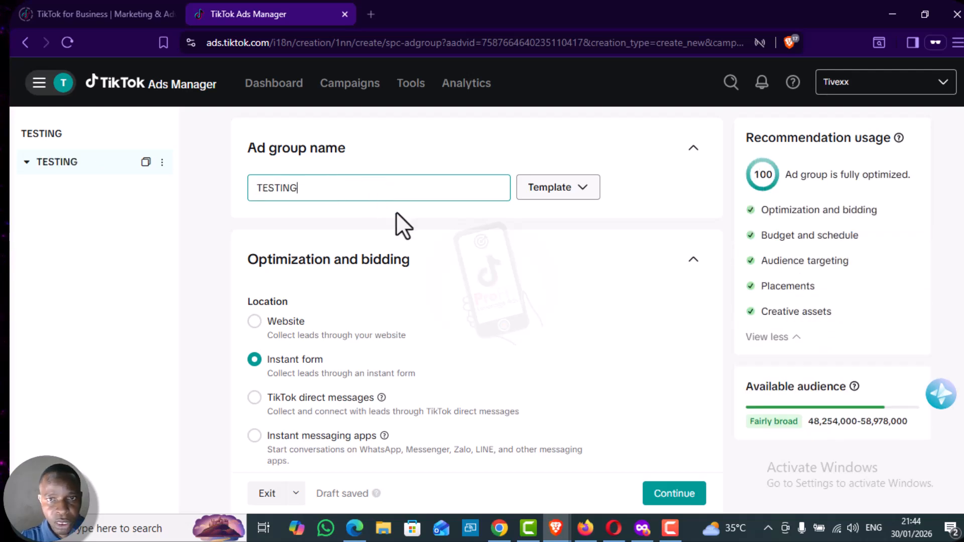
{"action": "left_click", "coordinate": [478, 227]}
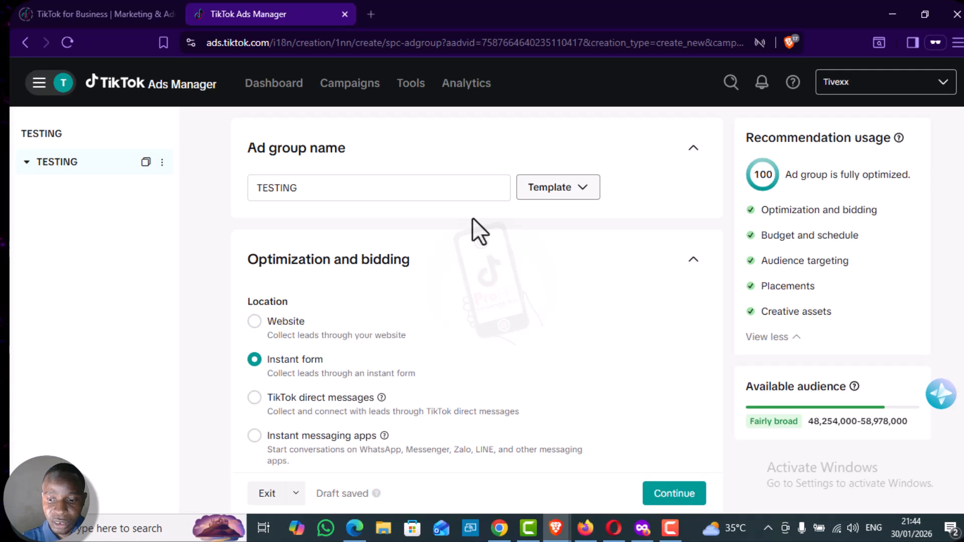
Set the ad group's daily budget to 5,000 NGN and dismiss the goal-based budget increase tip
{"action": "scroll", "coordinate": [472, 218], "scroll_direction": "down", "scroll_amount": 3}
{"action": "scroll", "coordinate": [472, 218], "scroll_direction": "down", "scroll_amount": 1}
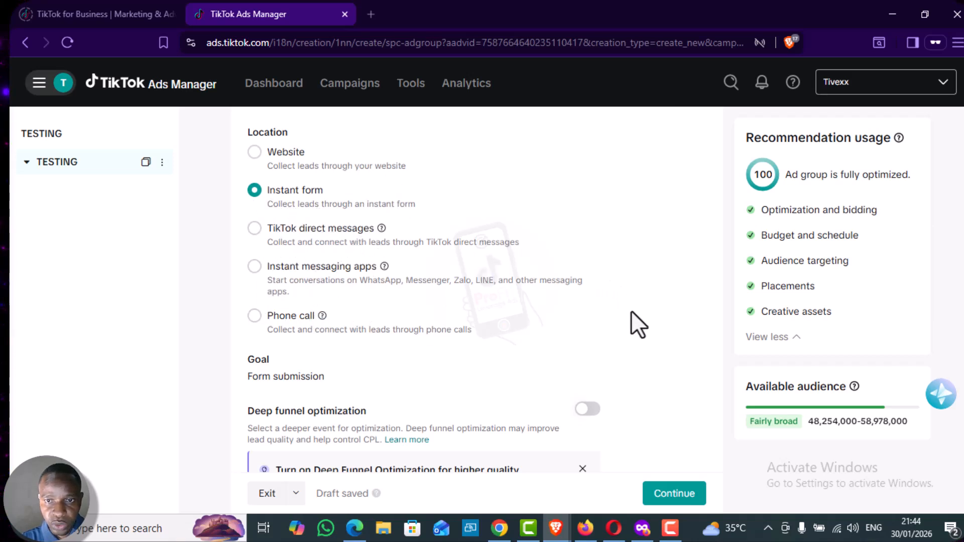
{"action": "scroll", "coordinate": [631, 313], "scroll_direction": "down", "scroll_amount": 10}
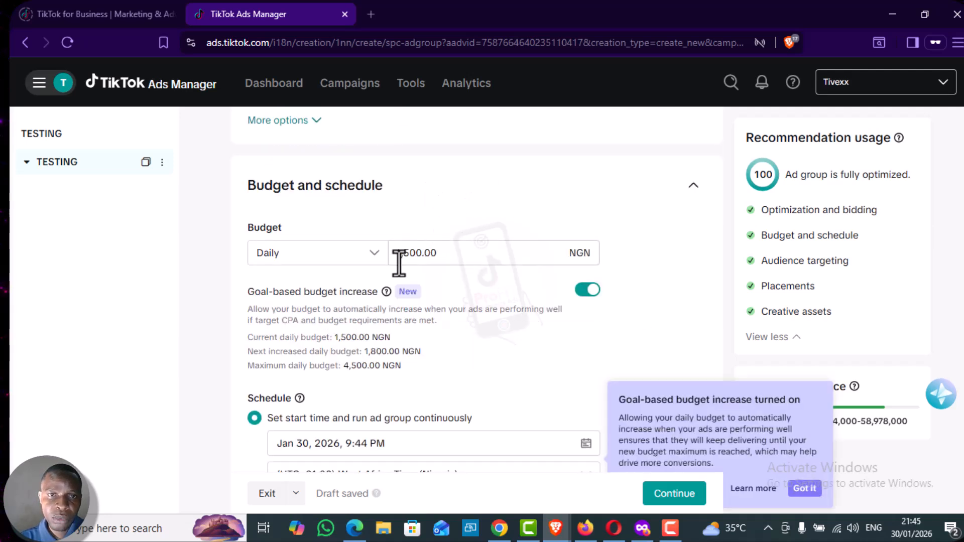
{"action": "triple_click", "coordinate": [413, 258]}
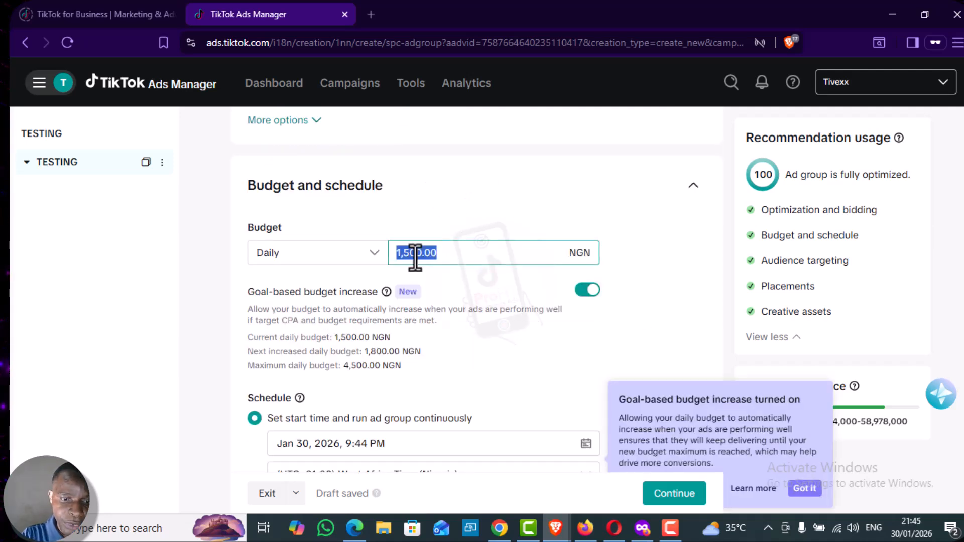
{"action": "type", "text": "59"}
{"action": "key", "text": "BackSpace"}
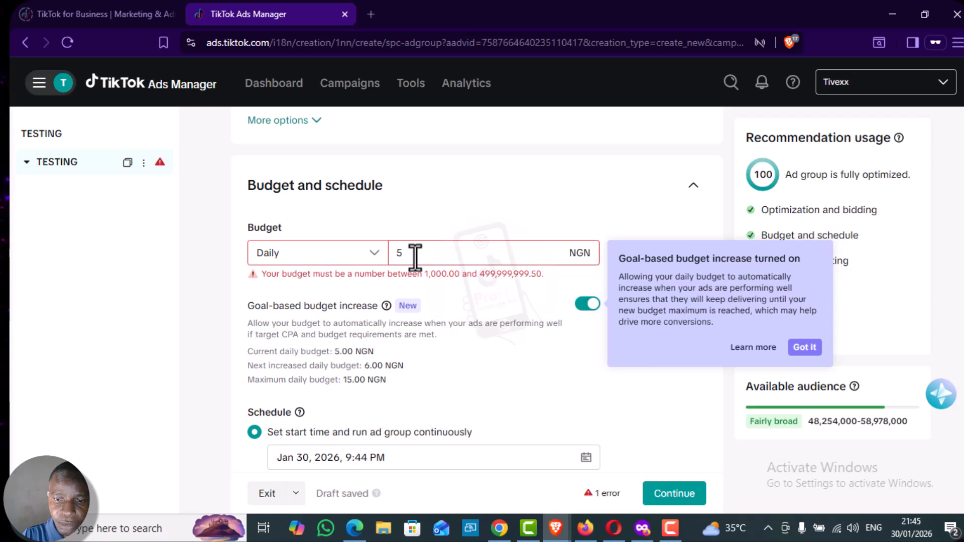
{"action": "type", "text": "000"}
{"action": "left_click", "coordinate": [505, 212]}
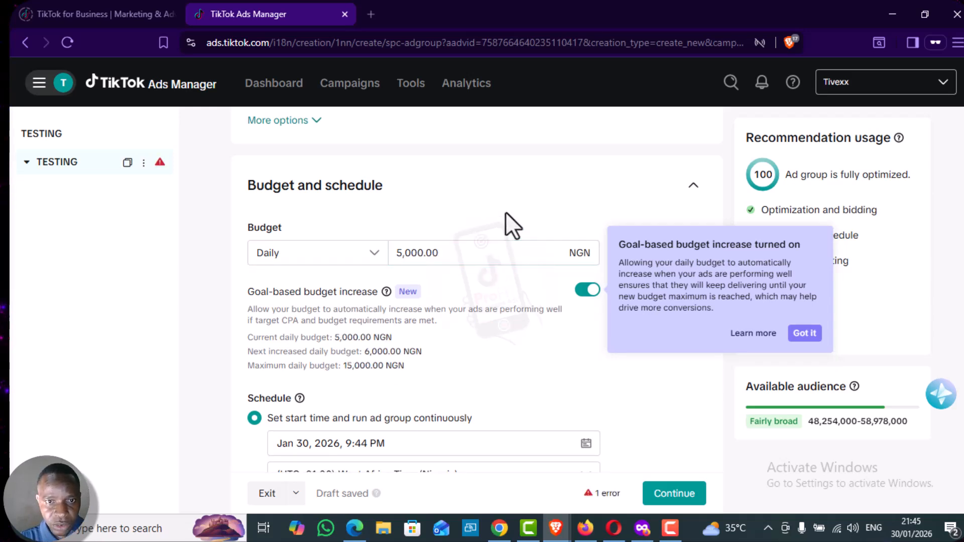
{"action": "left_click", "coordinate": [804, 334]}
{"action": "scroll", "coordinate": [664, 223], "scroll_direction": "down", "scroll_amount": 3}
{"action": "scroll", "coordinate": [665, 224], "scroll_direction": "up", "scroll_amount": 2}
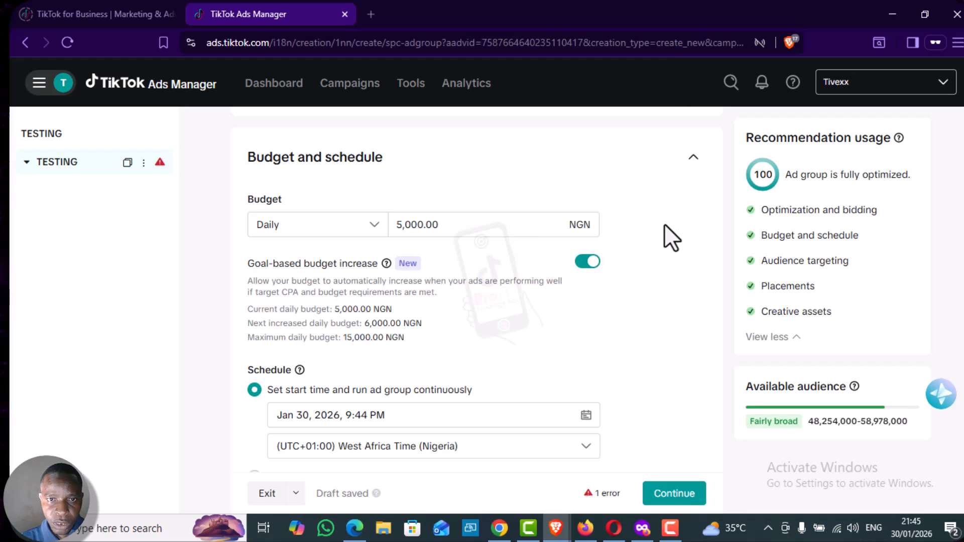
Open the audience controls and the optional audience suggestions for editing in the ad group's audience targeting
{"action": "scroll", "coordinate": [664, 224], "scroll_direction": "down", "scroll_amount": 4}
{"action": "scroll", "coordinate": [664, 224], "scroll_direction": "down", "scroll_amount": 5}
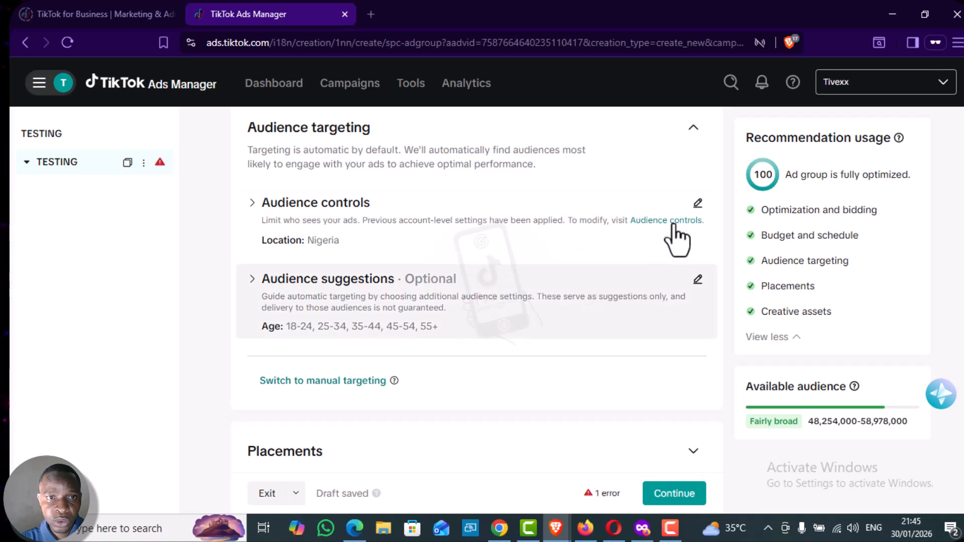
{"action": "left_click", "coordinate": [698, 207]}
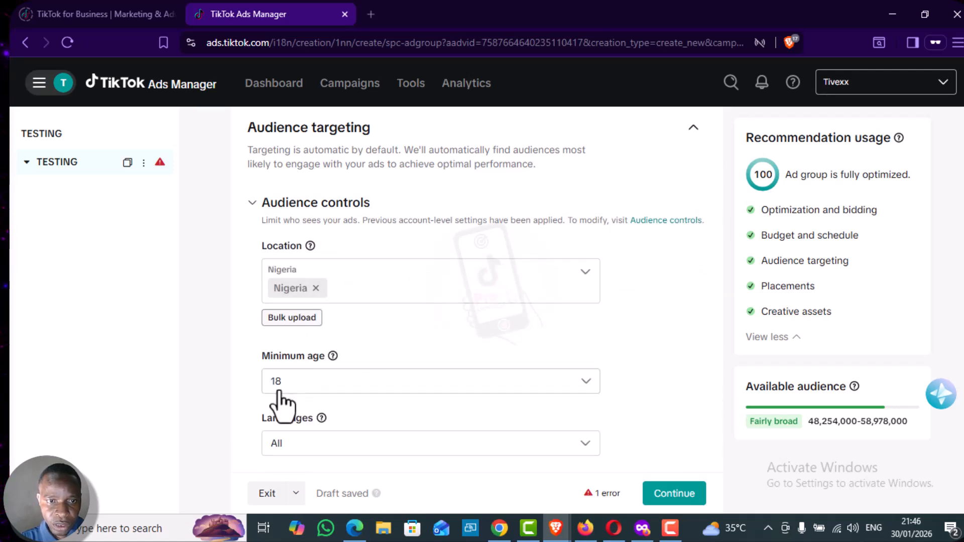
{"action": "scroll", "coordinate": [647, 314], "scroll_direction": "down", "scroll_amount": 5}
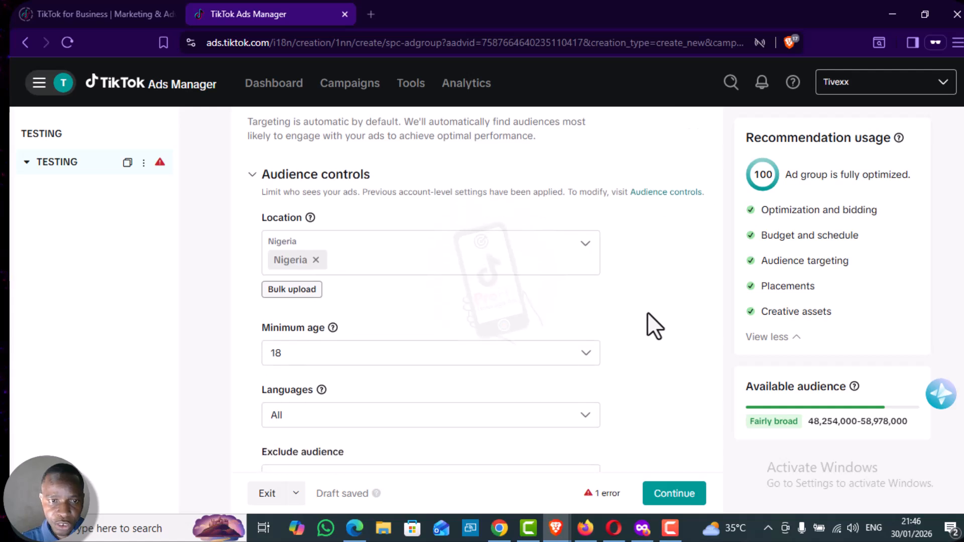
{"action": "scroll", "coordinate": [647, 313], "scroll_direction": "down", "scroll_amount": 1}
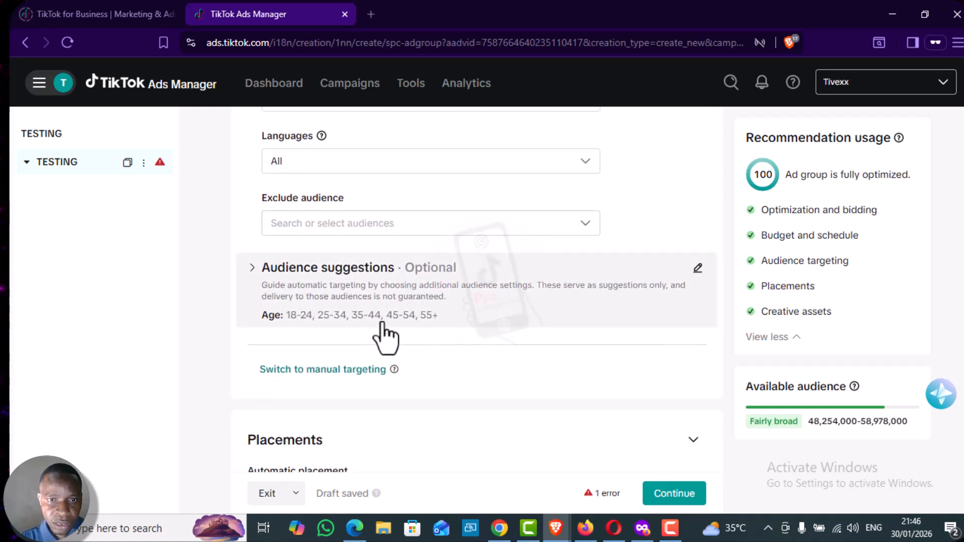
{"action": "left_click", "coordinate": [699, 274]}
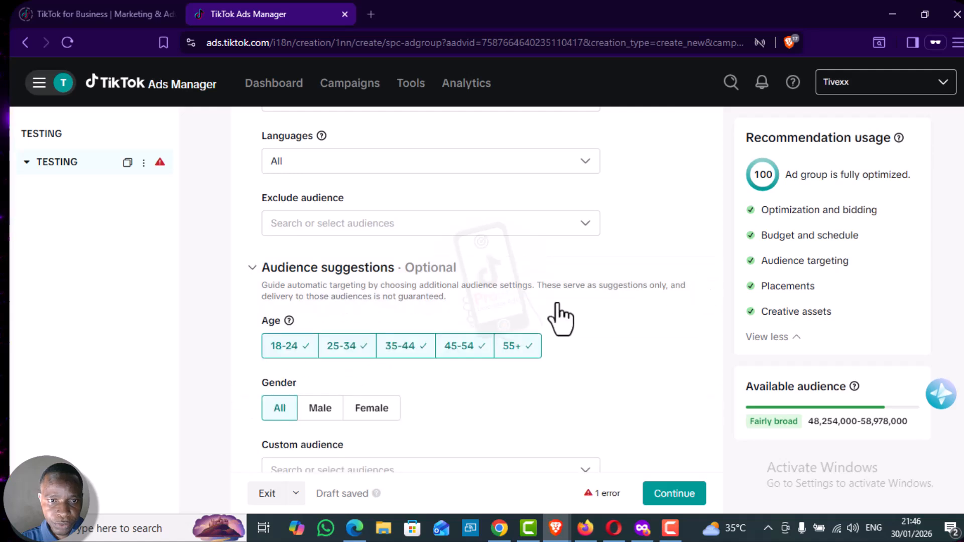
Toggle the 18-24 age suggestion off and back on, and add the Men's Clothing purchase intention under interests and behaviors
{"action": "left_click", "coordinate": [290, 350]}
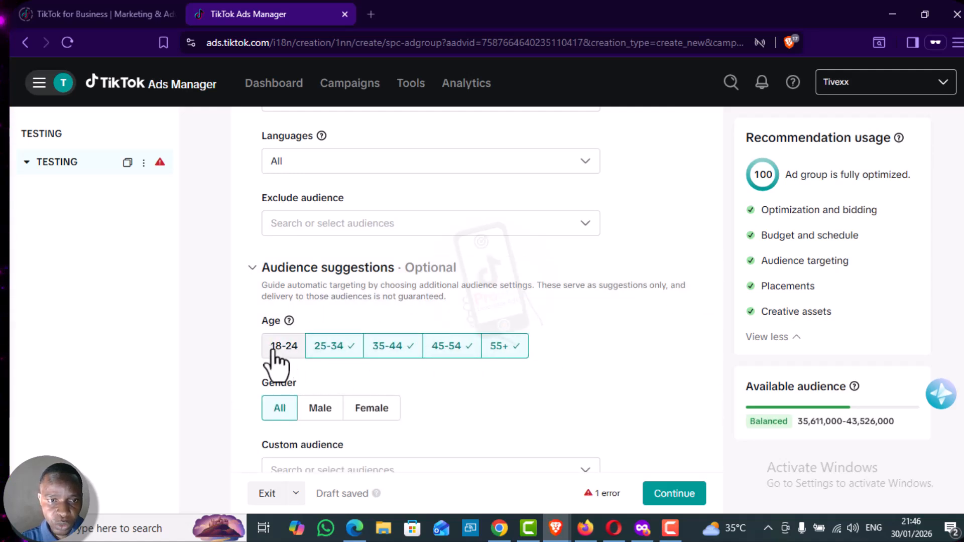
{"action": "left_click", "coordinate": [275, 347]}
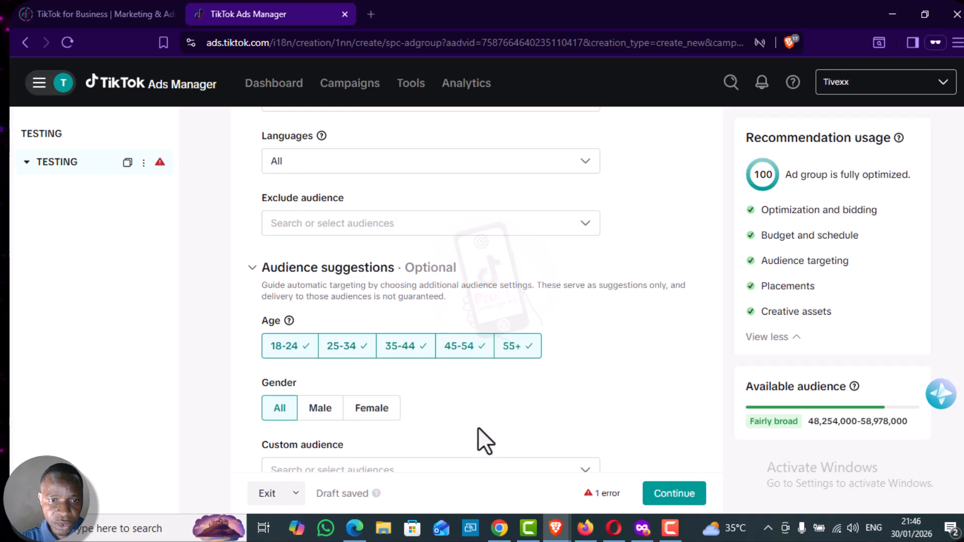
{"action": "scroll", "coordinate": [558, 413], "scroll_direction": "down", "scroll_amount": 4}
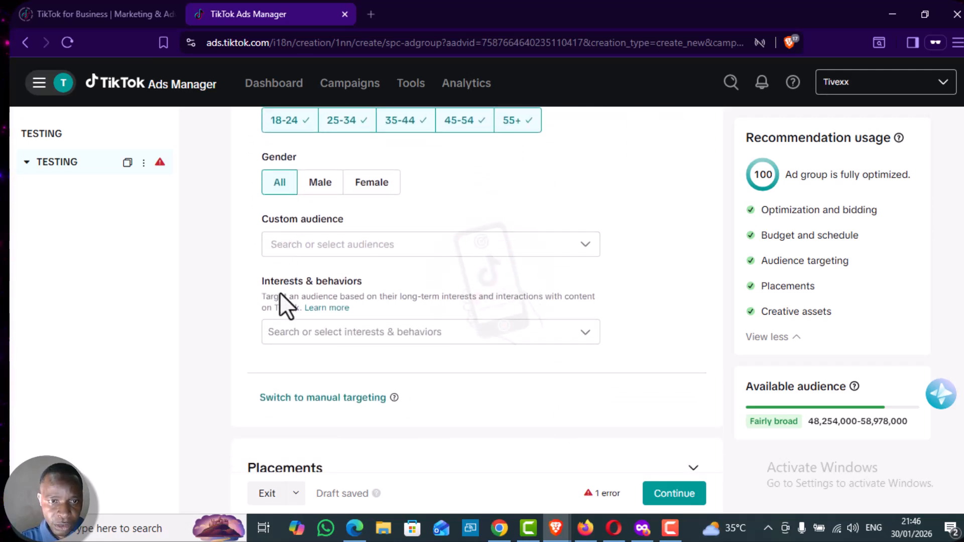
{"action": "left_click", "coordinate": [310, 333]}
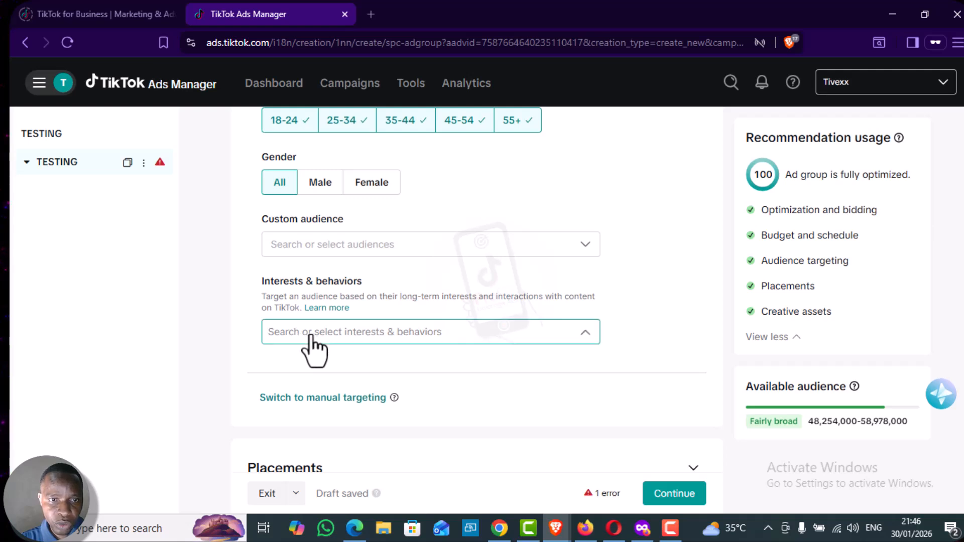
{"action": "type", "text": "MEN'S CLOTH"}
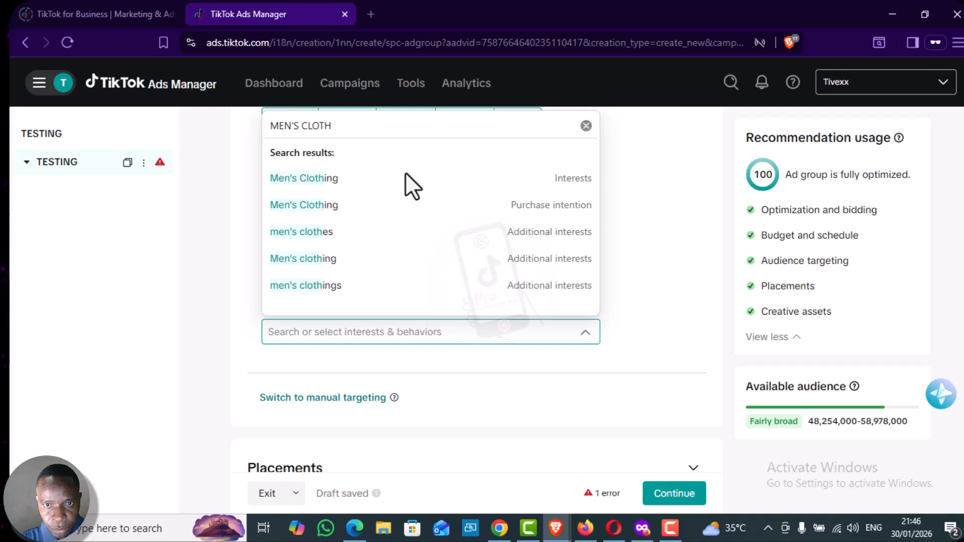
{"action": "mouse_move", "coordinate": [555, 210]}
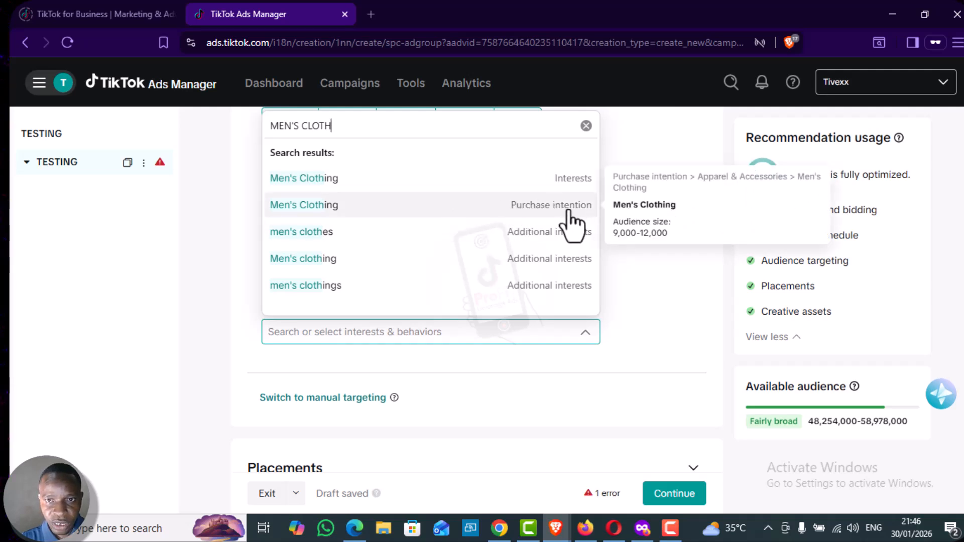
{"action": "left_click", "coordinate": [548, 211]}
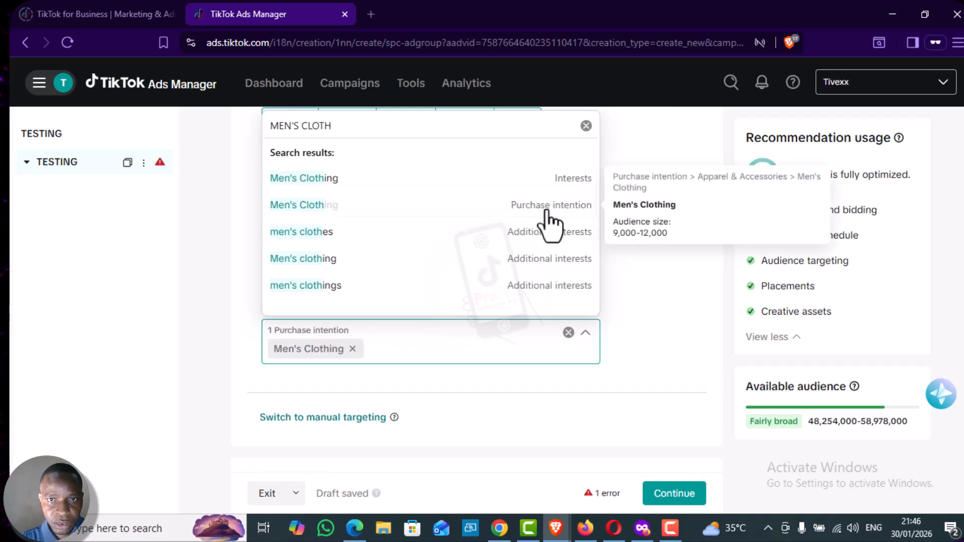
{"action": "left_click", "coordinate": [708, 168]}
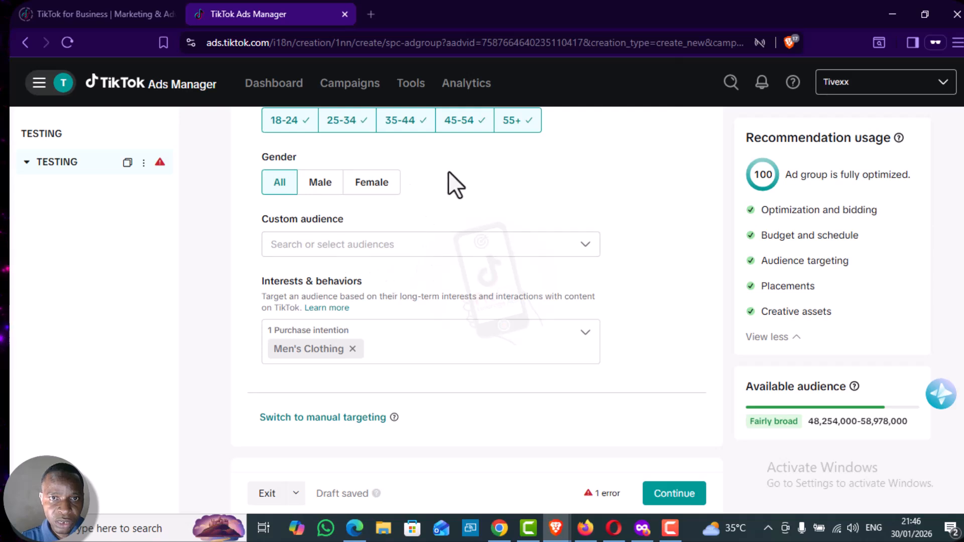
Switch the ad group's audience targeting from automatic to manual
{"action": "scroll", "coordinate": [644, 185], "scroll_direction": "up", "scroll_amount": 2}
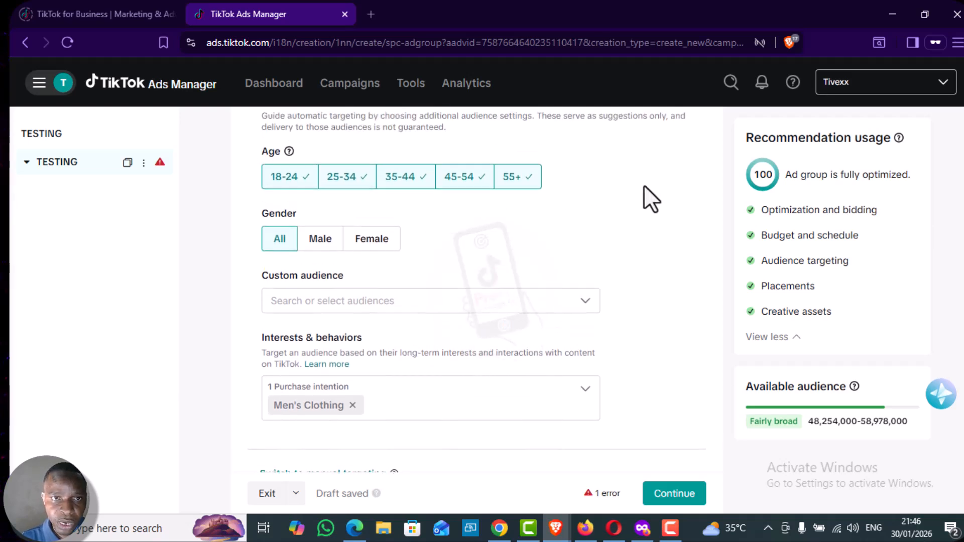
{"action": "scroll", "coordinate": [644, 185], "scroll_direction": "down", "scroll_amount": 3}
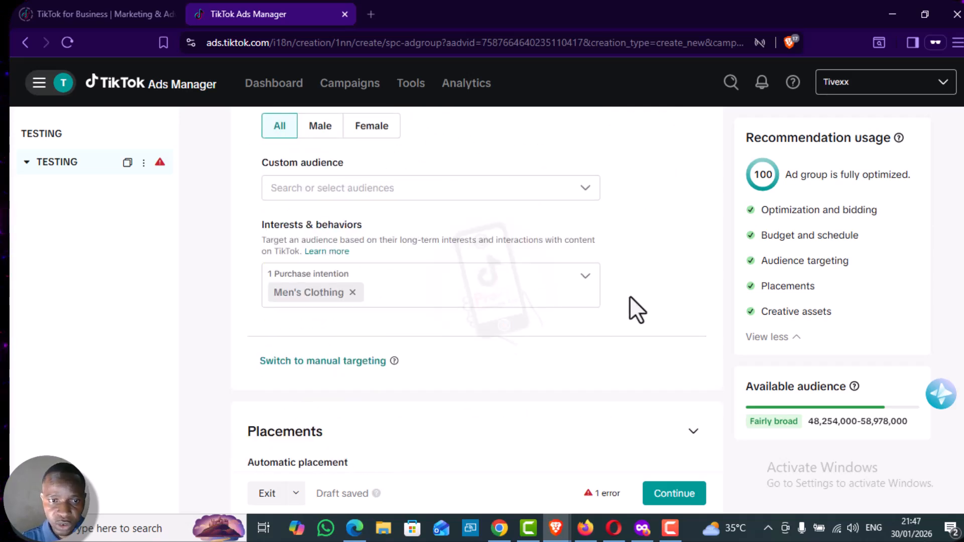
{"action": "scroll", "coordinate": [631, 297], "scroll_direction": "down", "scroll_amount": 1}
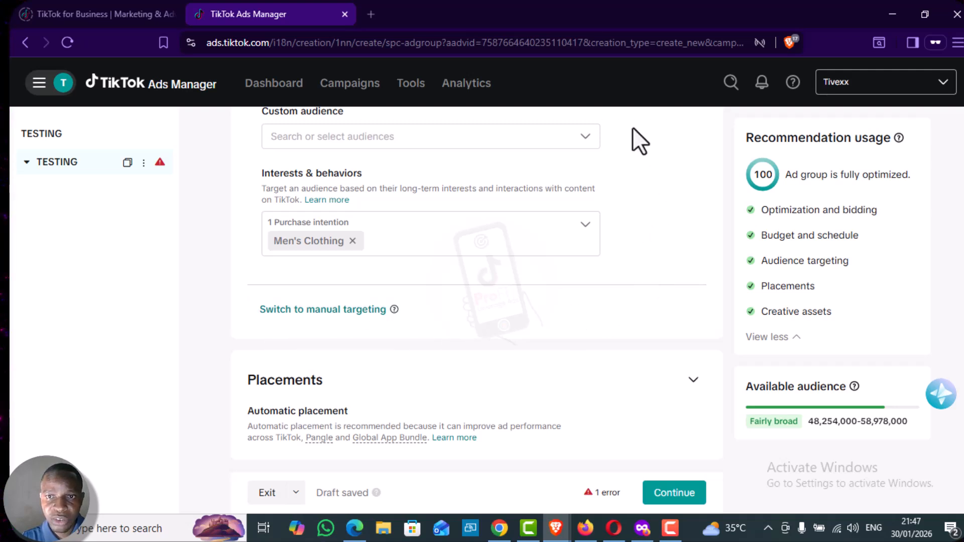
{"action": "left_click", "coordinate": [331, 314]}
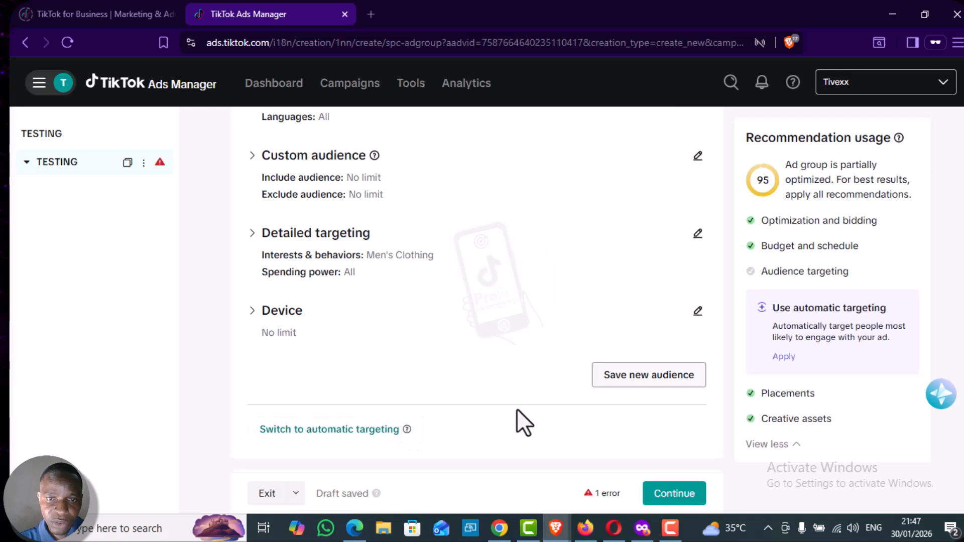
Choose manual placement selection for the ad group and exclude Global App Bundle and Pangle, leaving TikTok selected
{"action": "scroll", "coordinate": [520, 410], "scroll_direction": "down", "scroll_amount": 2}
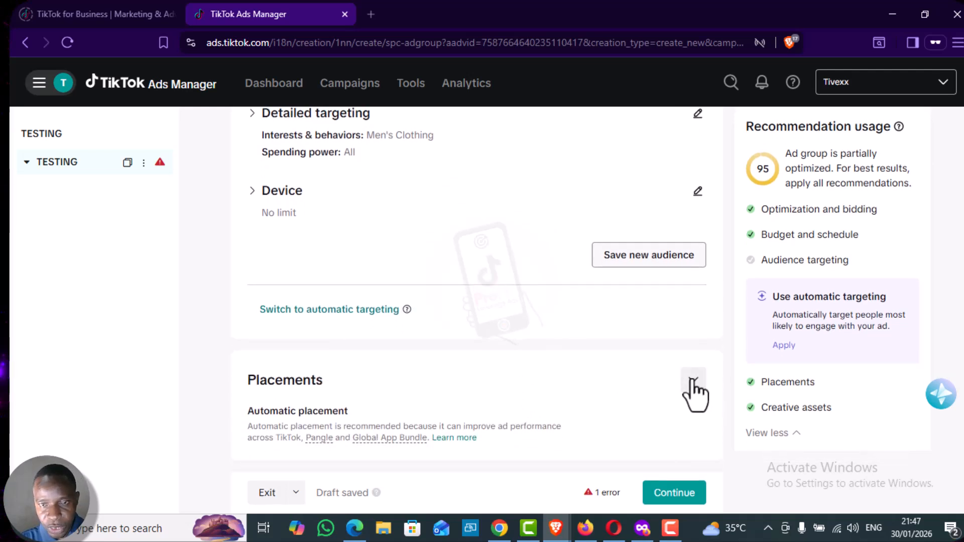
{"action": "left_click", "coordinate": [693, 382]}
{"action": "scroll", "coordinate": [542, 346], "scroll_direction": "down", "scroll_amount": 3}
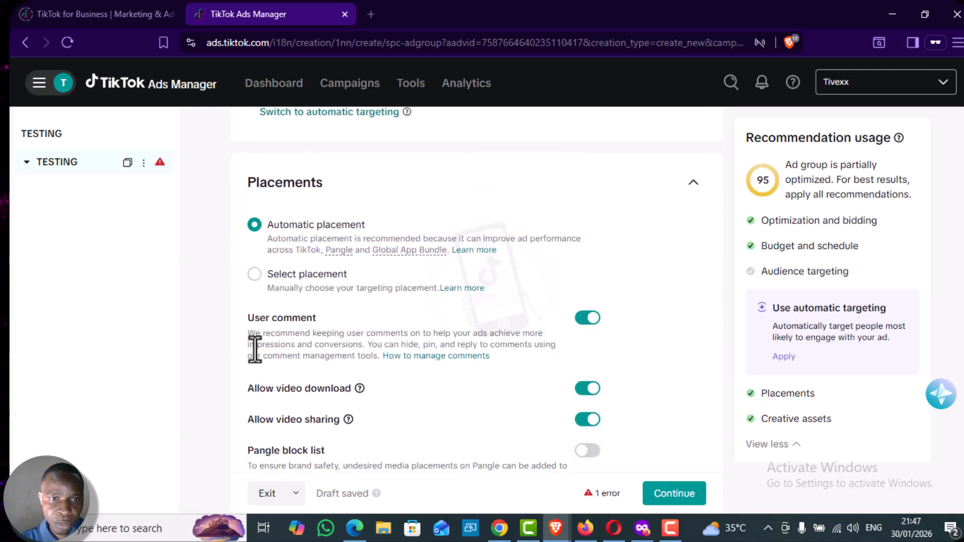
{"action": "left_click", "coordinate": [254, 274]}
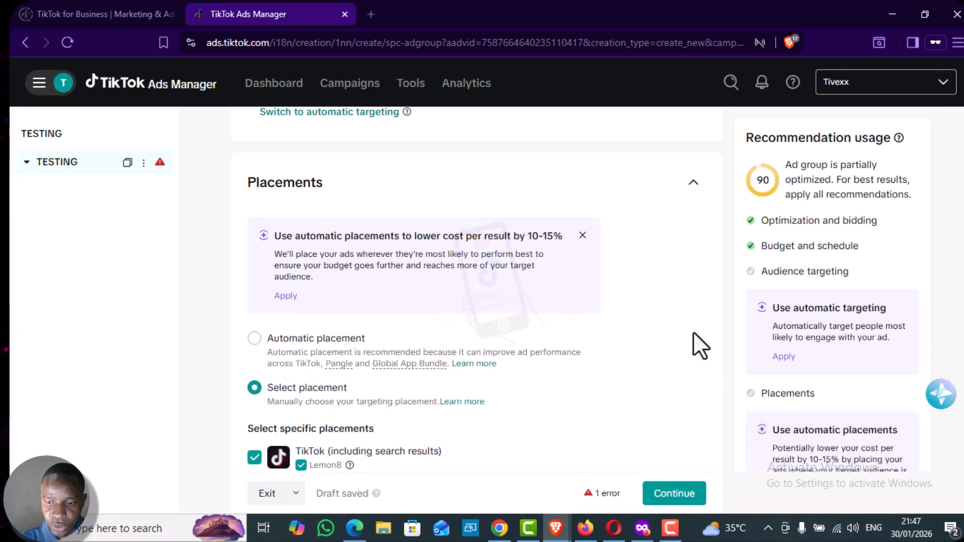
{"action": "scroll", "coordinate": [700, 346], "scroll_direction": "down", "scroll_amount": 3}
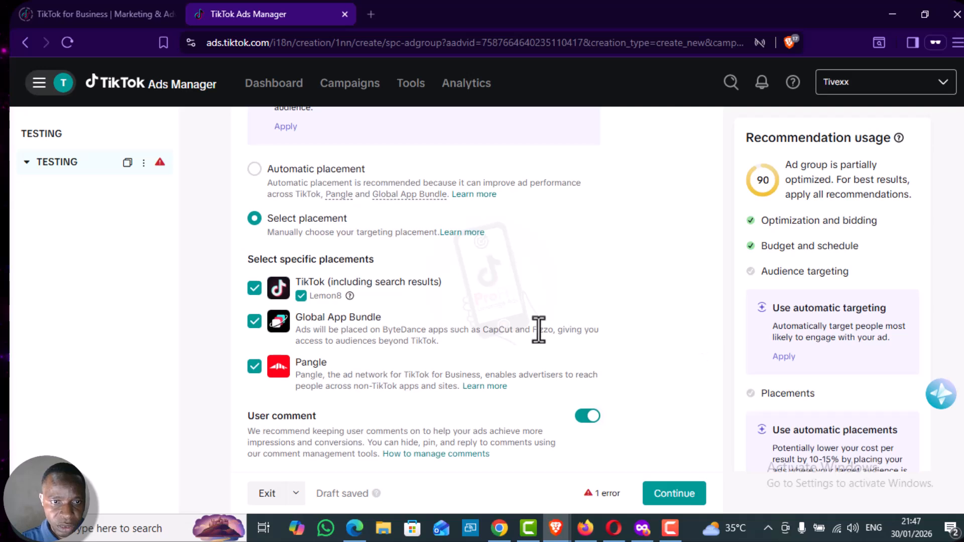
{"action": "left_click", "coordinate": [254, 322]}
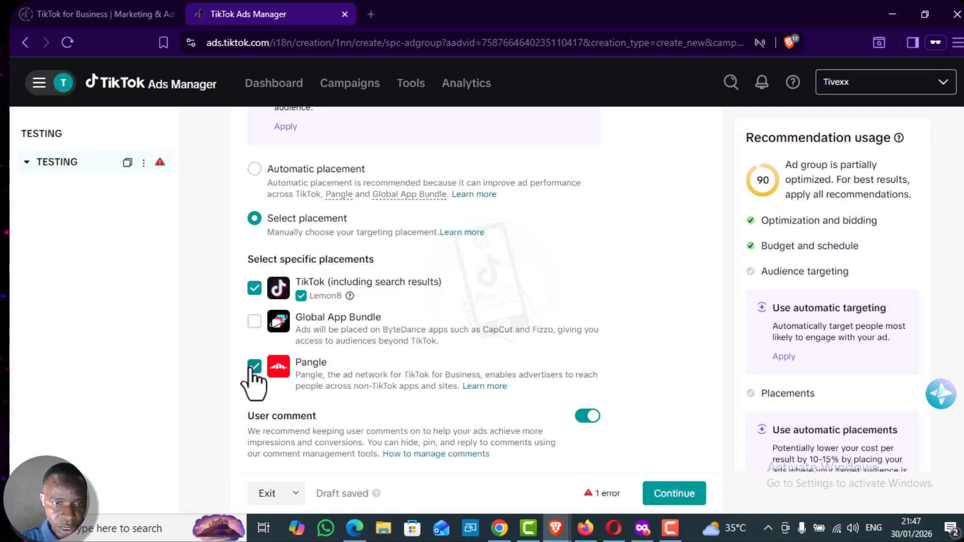
{"action": "left_click", "coordinate": [255, 367]}
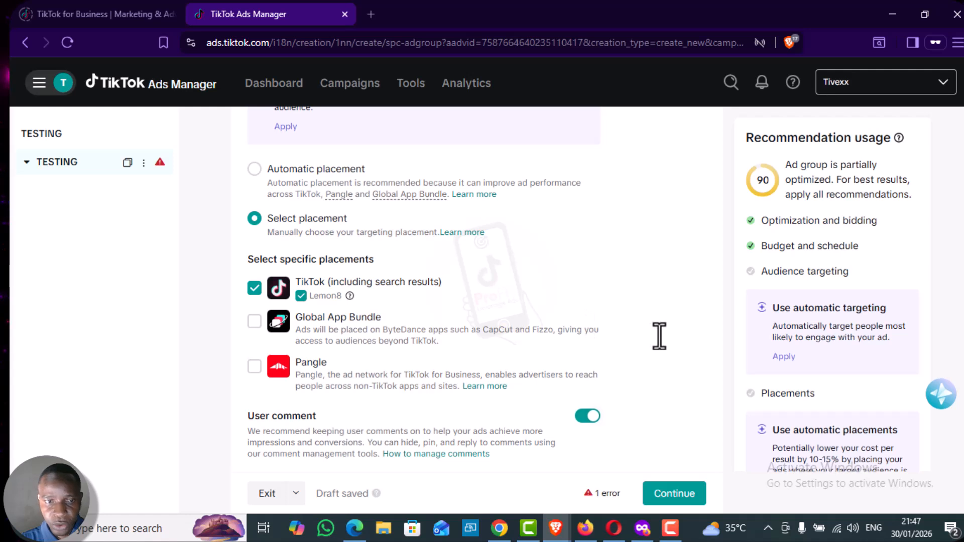
Turn off user comments and video download for the ad group's placements
{"action": "scroll", "coordinate": [659, 336], "scroll_direction": "down", "scroll_amount": 2}
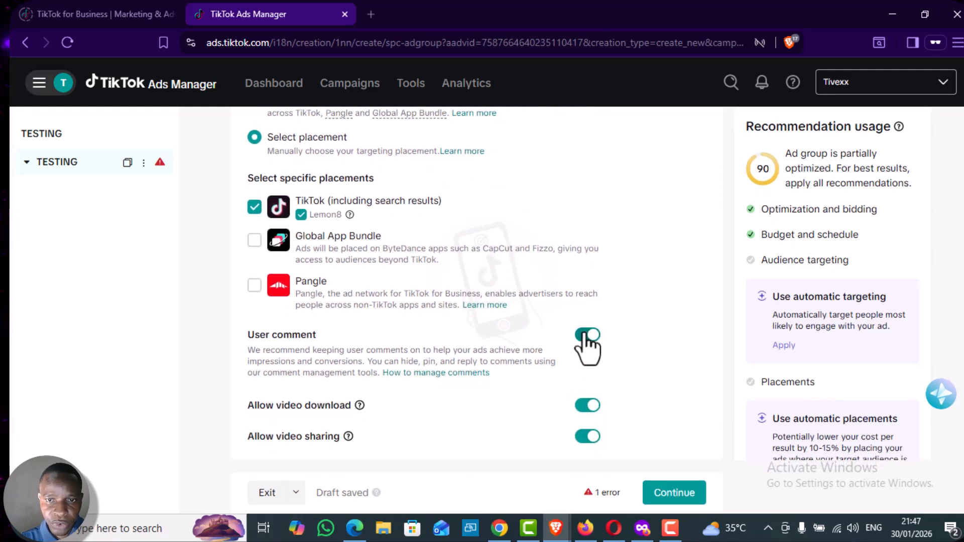
{"action": "left_click", "coordinate": [587, 335]}
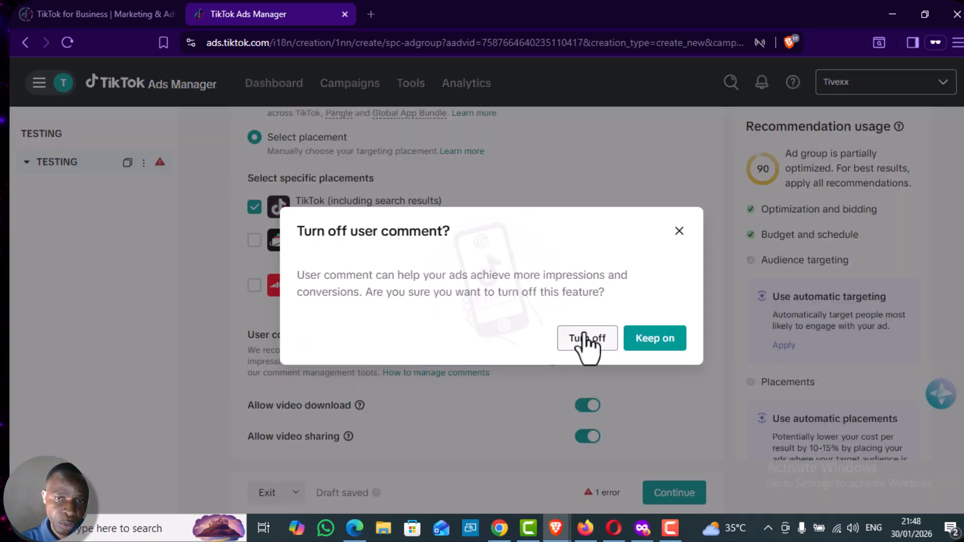
{"action": "left_click", "coordinate": [661, 340]}
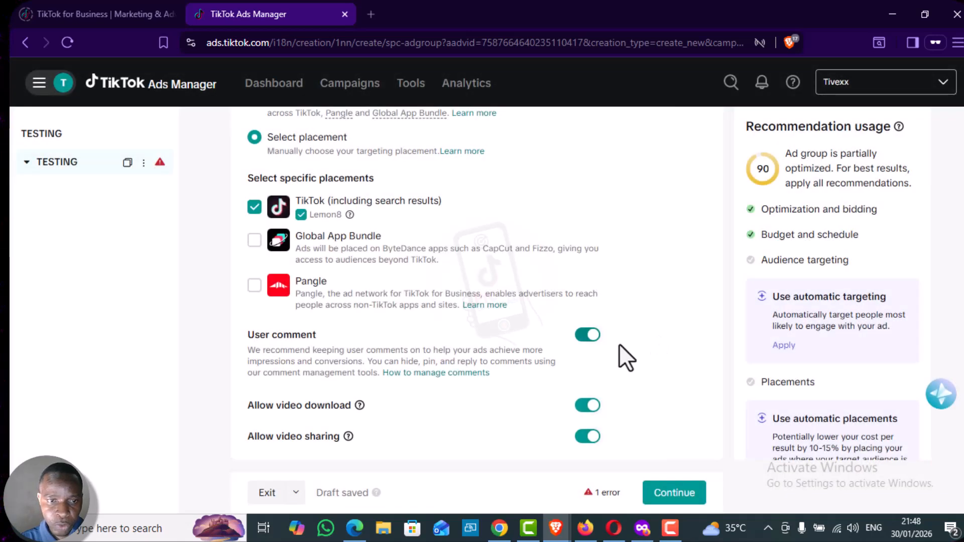
{"action": "left_click", "coordinate": [588, 335]}
{"action": "left_click", "coordinate": [579, 341]}
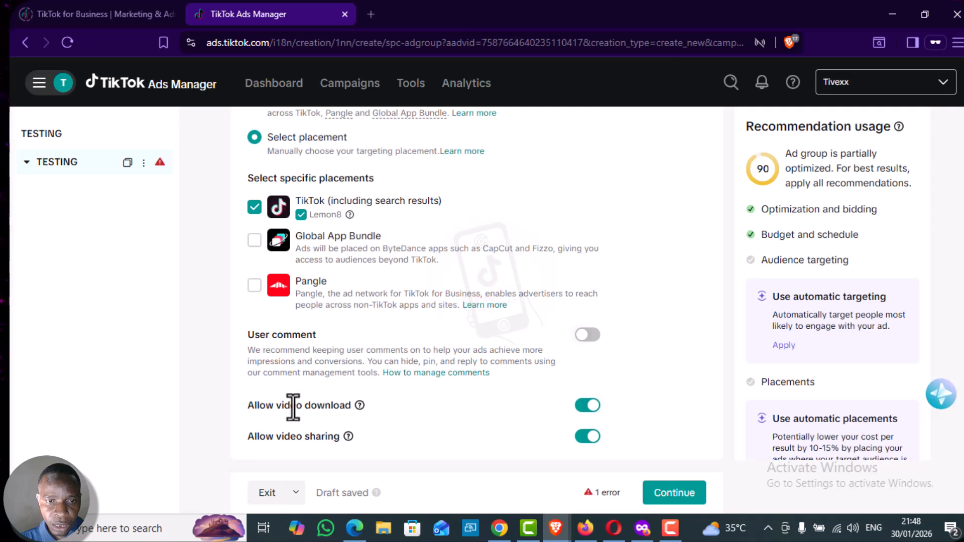
{"action": "left_click", "coordinate": [586, 407]}
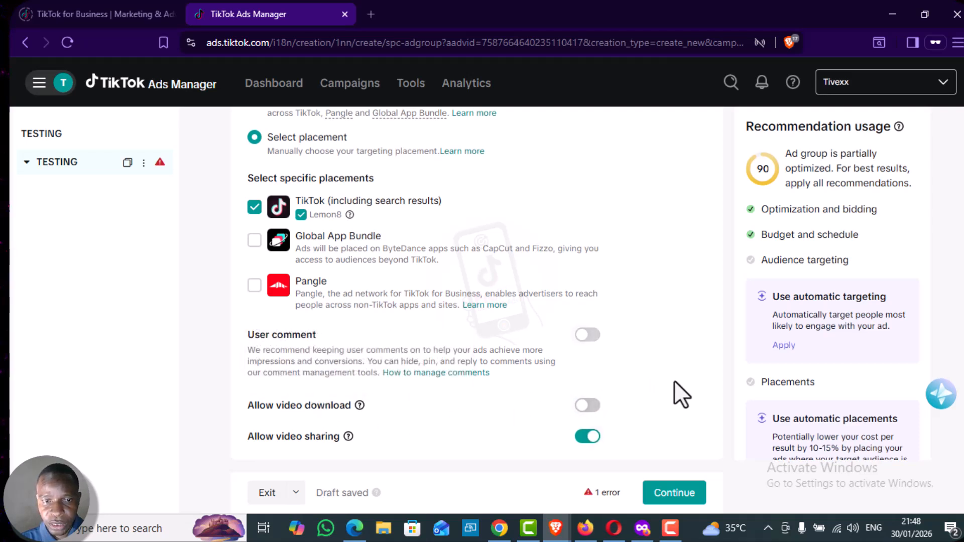
Try to continue to the ad settings and set the missing target CPA to 200 NGN per lead
{"action": "left_click", "coordinate": [674, 493]}
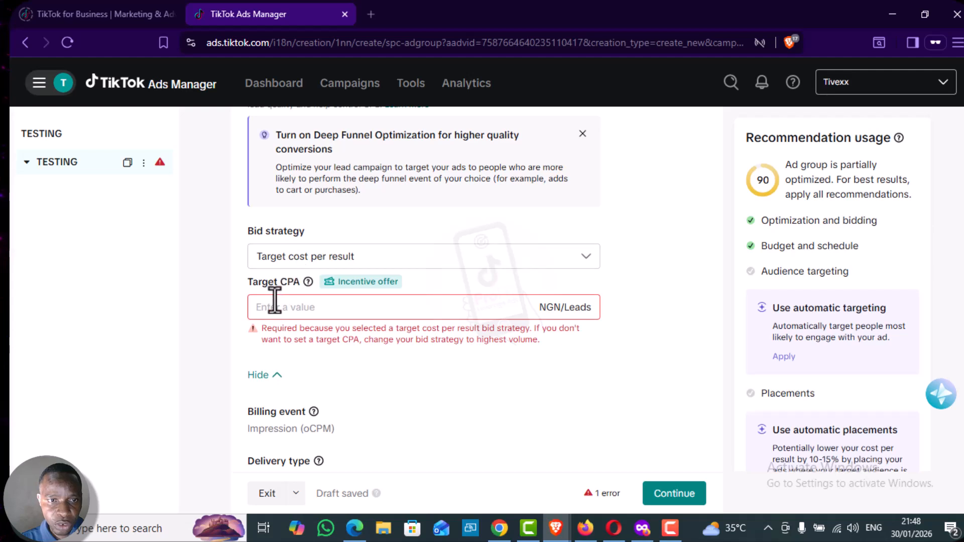
{"action": "left_click", "coordinate": [271, 307]}
{"action": "type", "text": "200"}
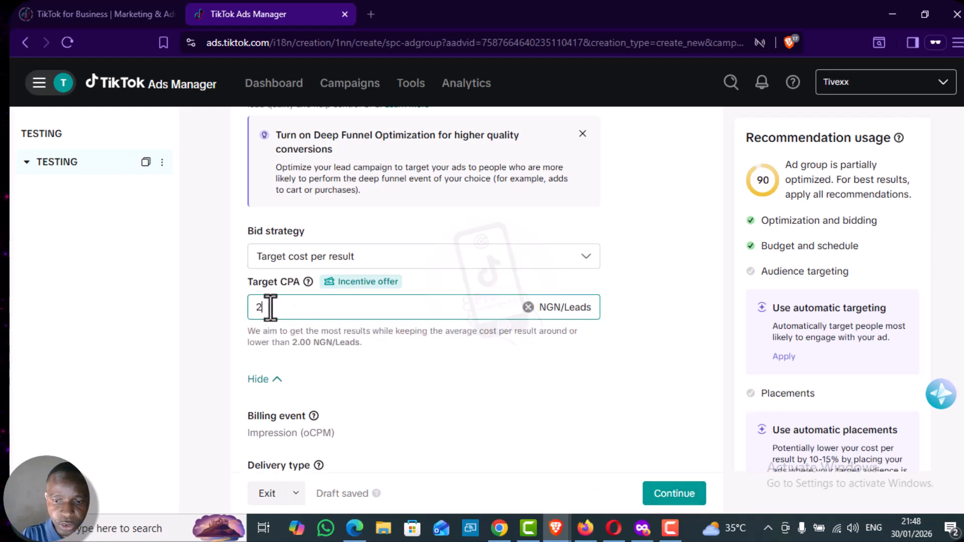
Change the ad group's bid strategy to Highest volume and continue to the ad settings
{"action": "left_click", "coordinate": [313, 256]}
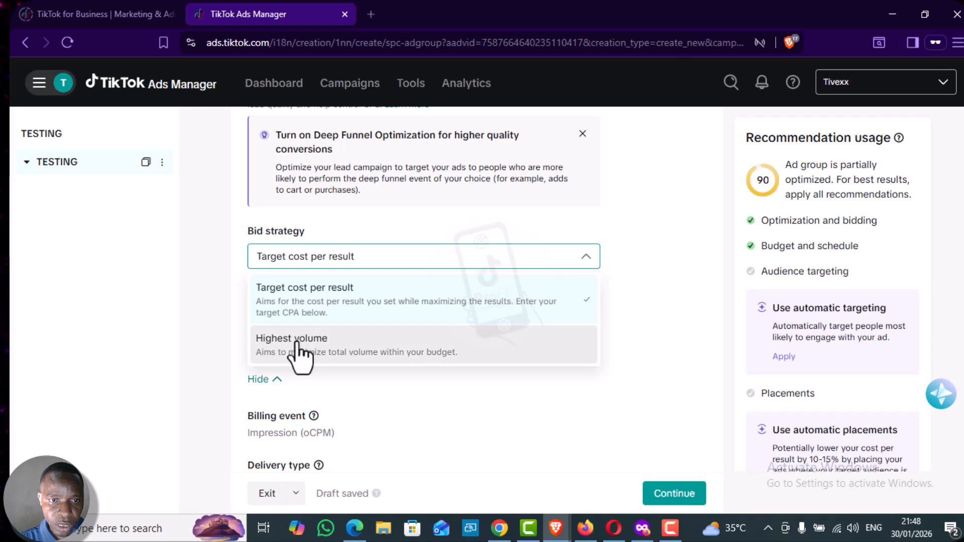
{"action": "left_click", "coordinate": [295, 346]}
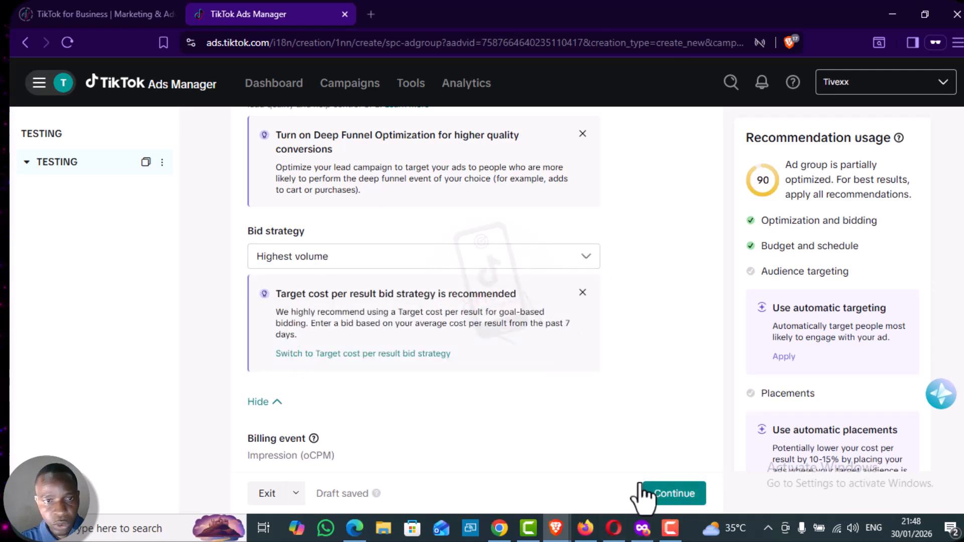
{"action": "left_click", "coordinate": [672, 500]}
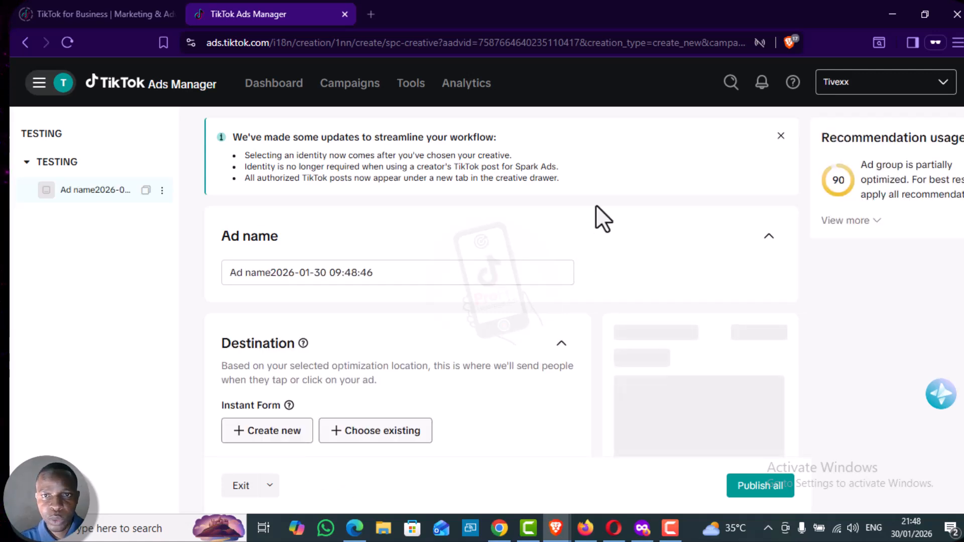
Name the ad TESTING, collapse its name section and dismiss the tailored ad variations tip
{"action": "double_click", "coordinate": [352, 273]}
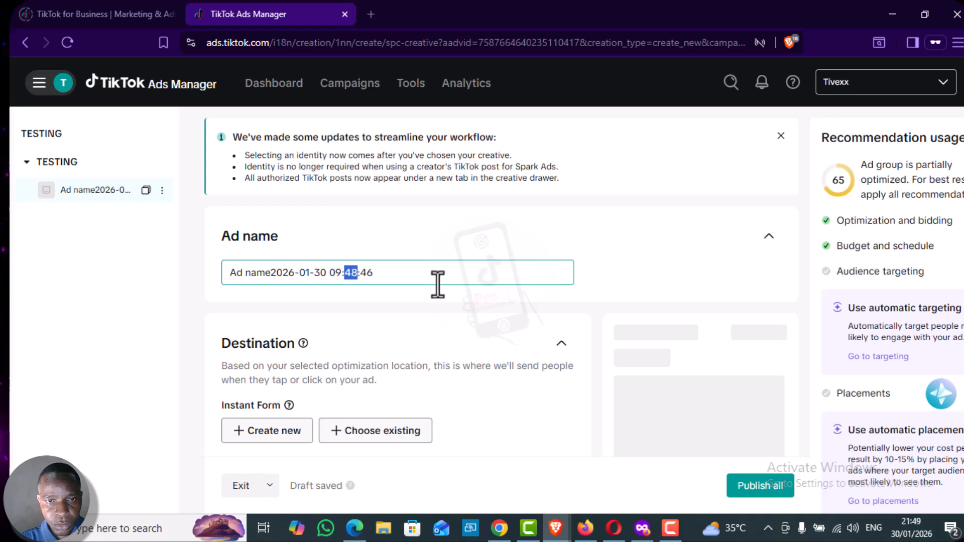
{"action": "key", "text": "ctrl+a"}
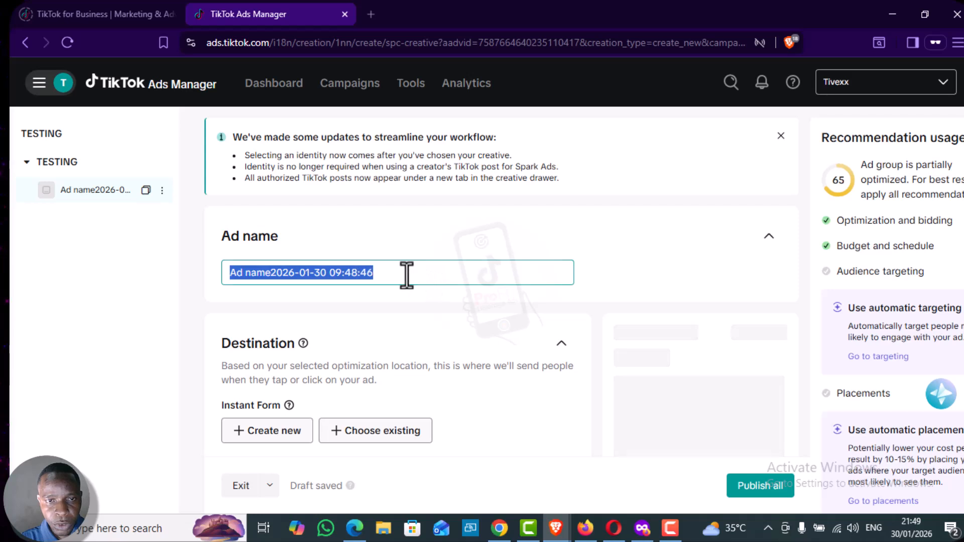
{"action": "type", "text": "TESTING"}
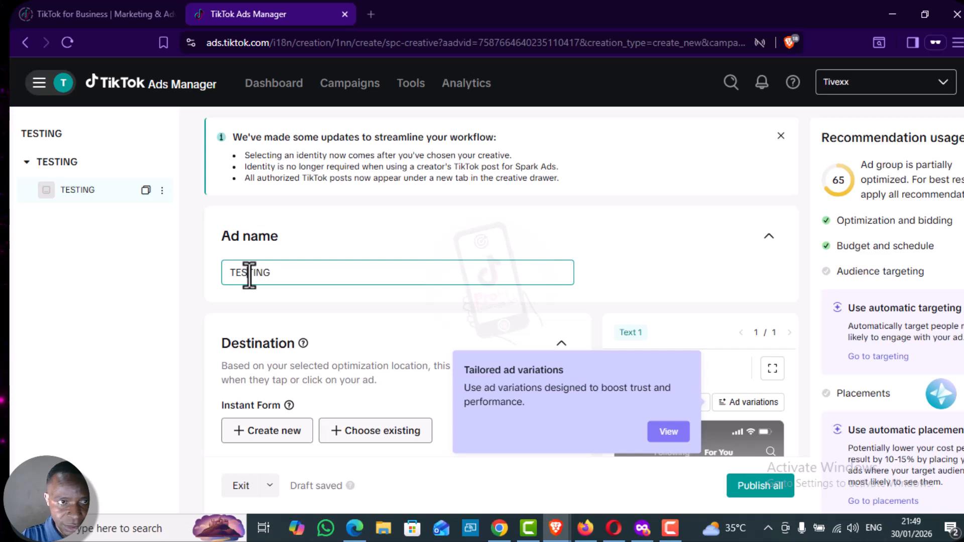
{"action": "left_click", "coordinate": [617, 258]}
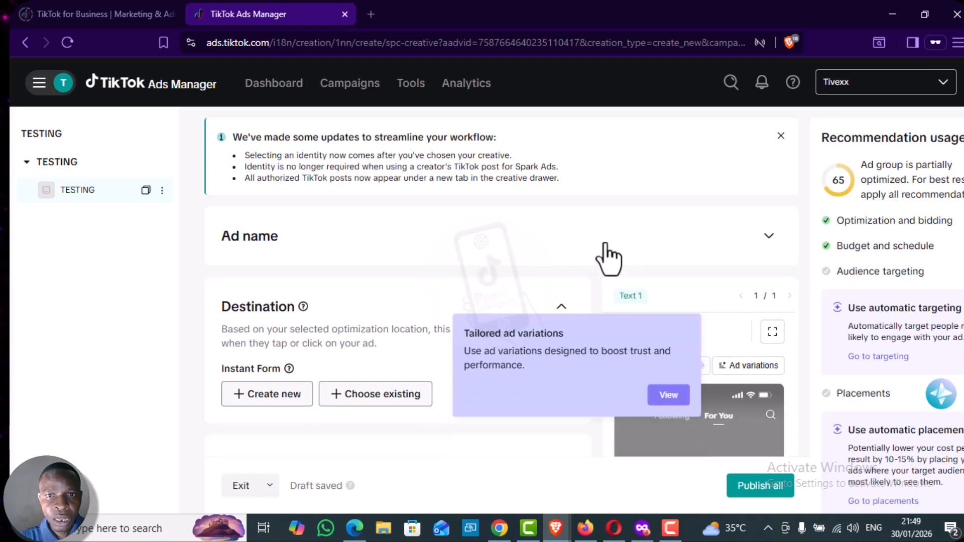
{"action": "left_click", "coordinate": [768, 237]}
{"action": "left_click", "coordinate": [668, 434]}
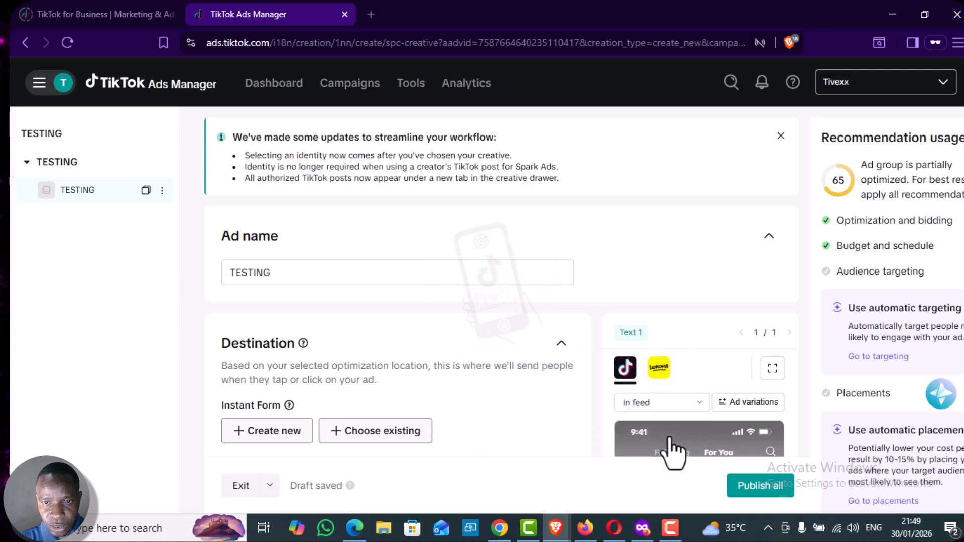
{"action": "left_click", "coordinate": [672, 258]}
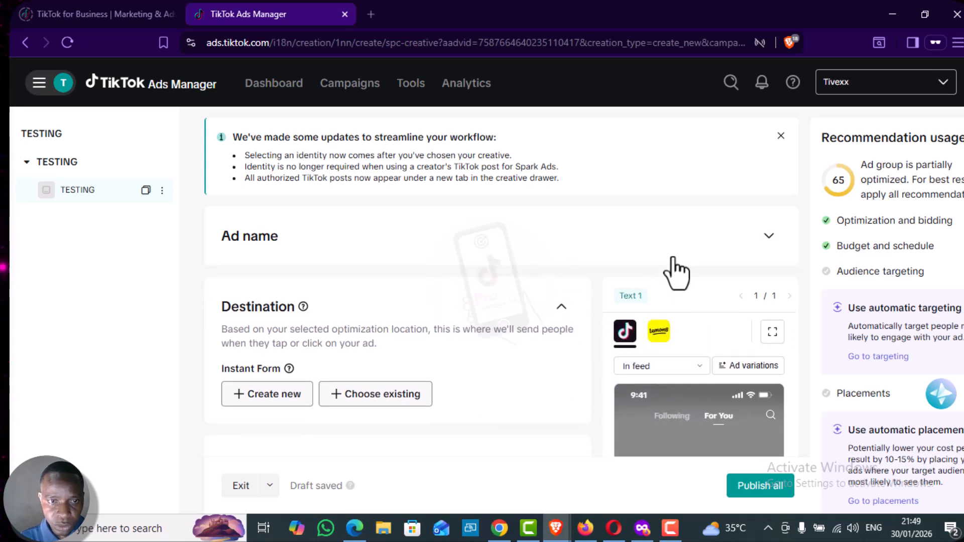
Start adding creative assets to the ad and check which TikTok accounts are available for filtering posts
{"action": "scroll", "coordinate": [677, 273], "scroll_direction": "down", "scroll_amount": 3}
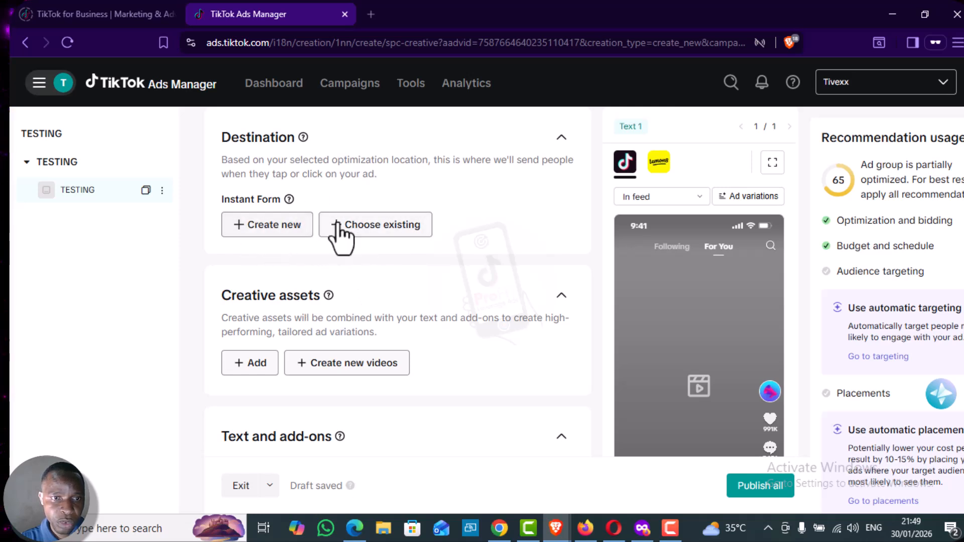
{"action": "scroll", "coordinate": [336, 261], "scroll_direction": "down", "scroll_amount": 2}
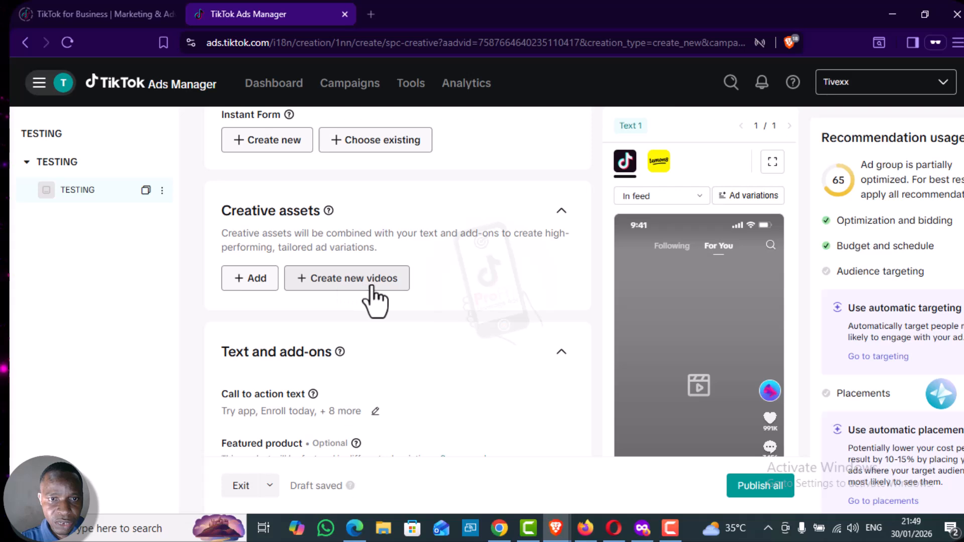
{"action": "left_click", "coordinate": [253, 281]}
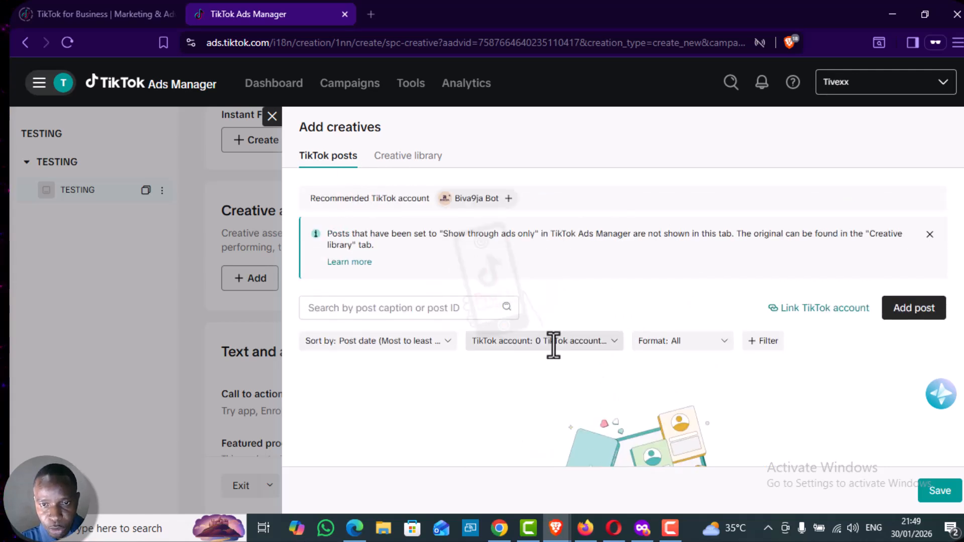
{"action": "left_click", "coordinate": [553, 342]}
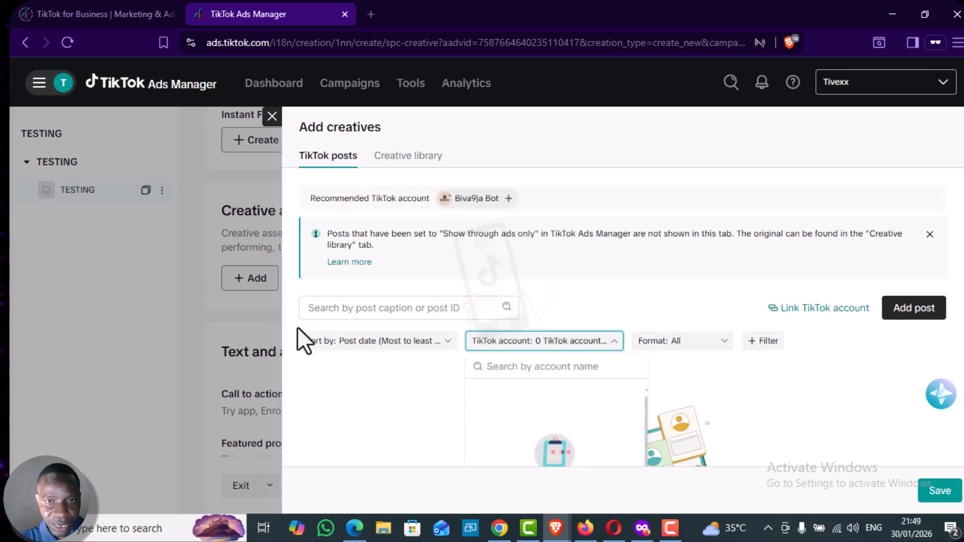
{"action": "left_click", "coordinate": [622, 185]}
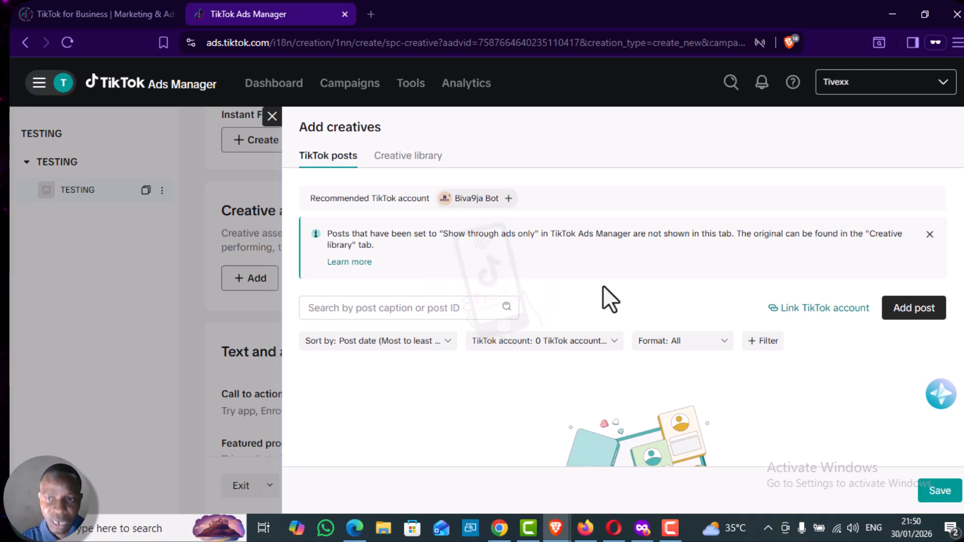
{"action": "left_click", "coordinate": [555, 341]}
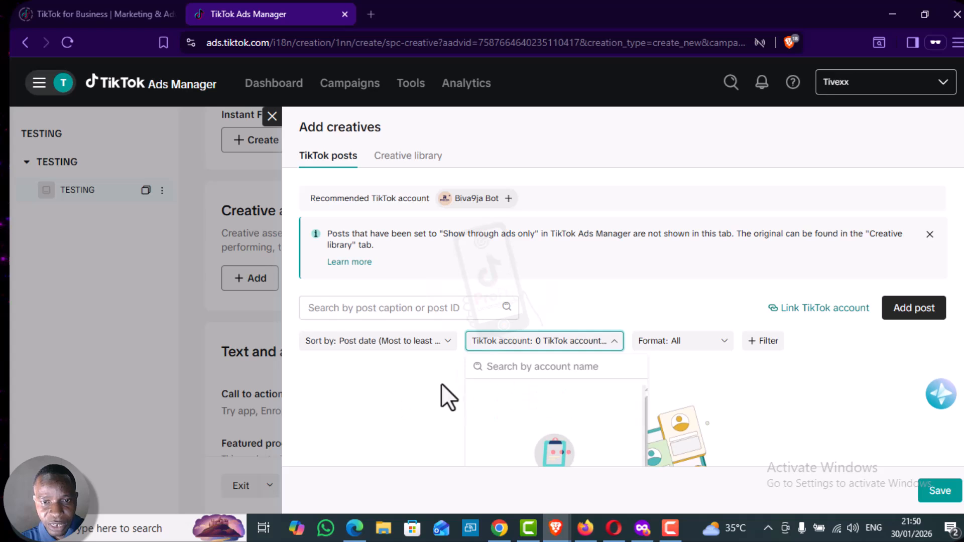
{"action": "left_click", "coordinate": [618, 259]}
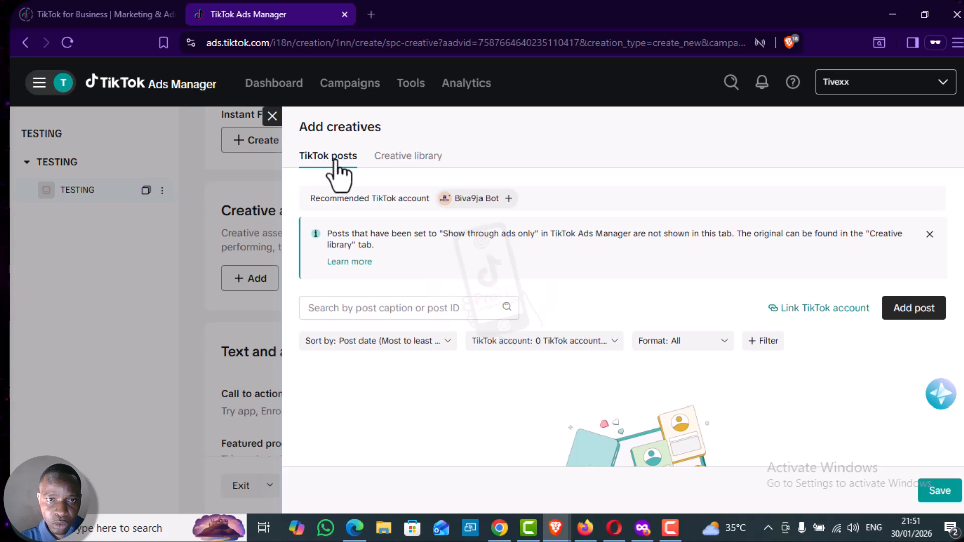
Authorize a TikTok post with its post code, confirm adding it and save it as the ad's creative
{"action": "left_click", "coordinate": [914, 315]}
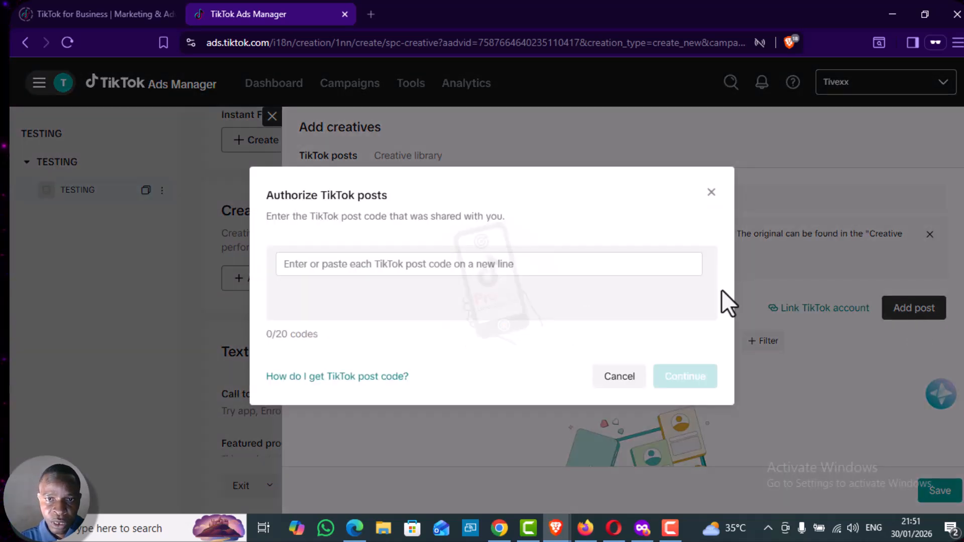
{"action": "left_click", "coordinate": [473, 270]}
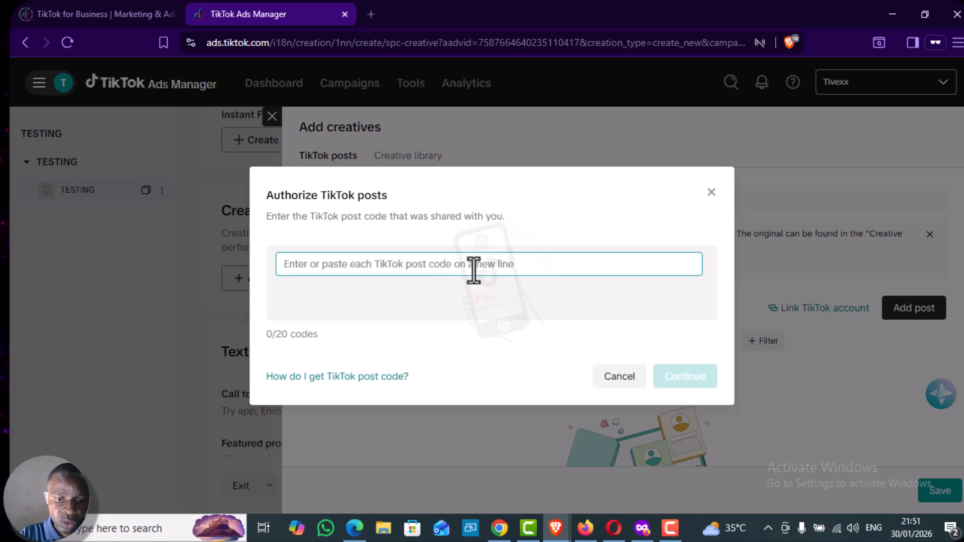
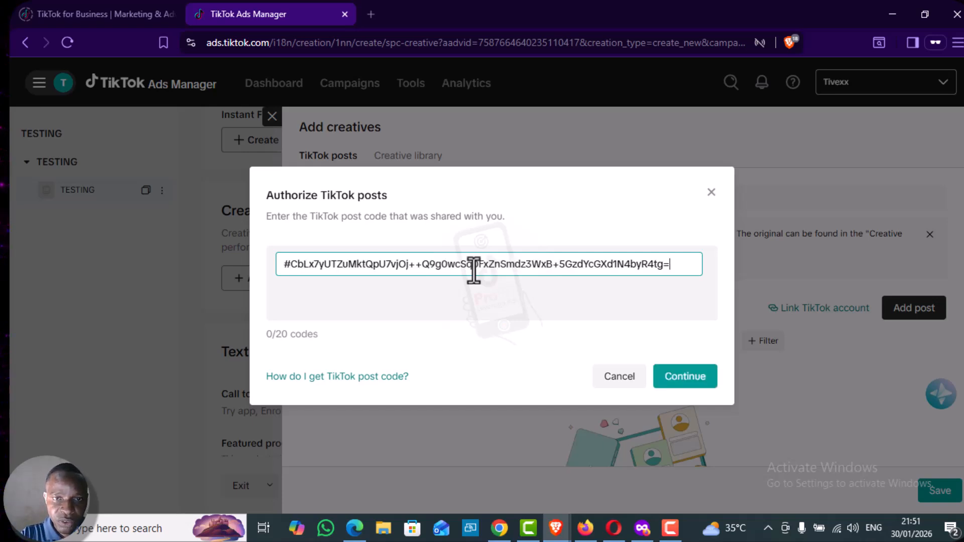
{"action": "left_click", "coordinate": [683, 382]}
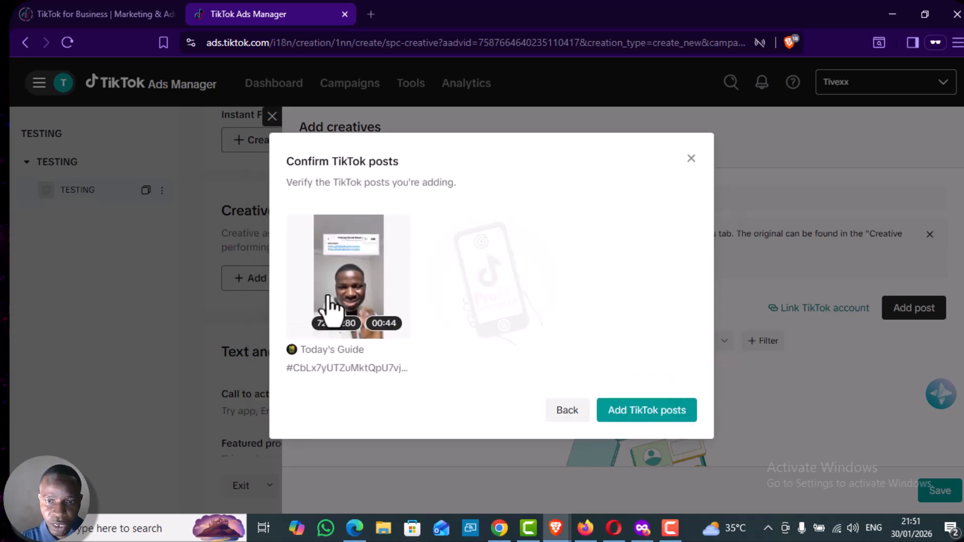
{"action": "left_click", "coordinate": [645, 415]}
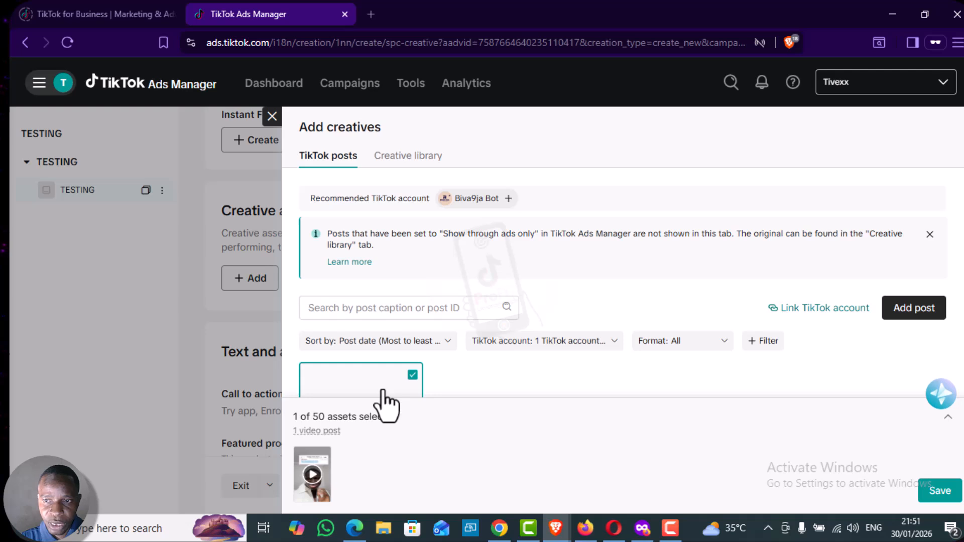
{"action": "left_click", "coordinate": [937, 495]}
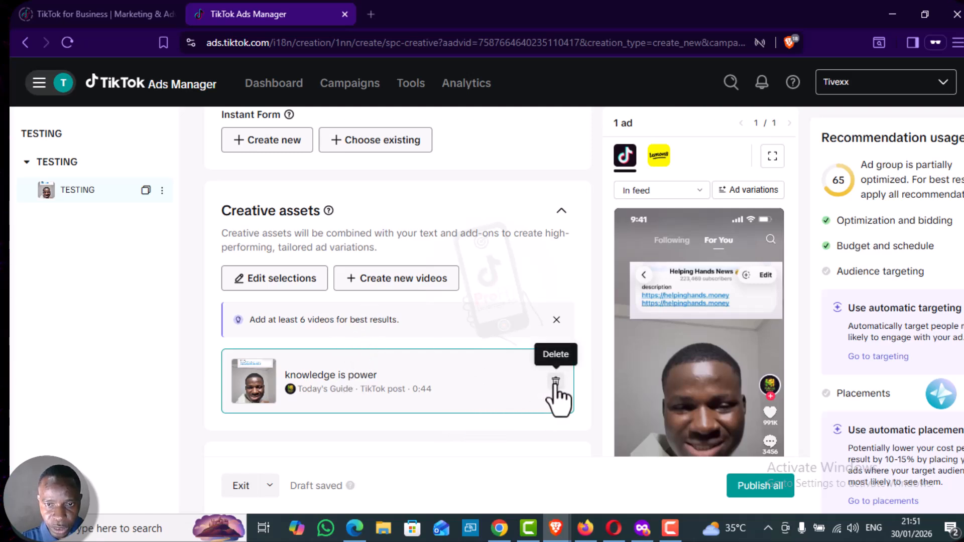
Delete the "knowledge is power" video from the ad's creative assets and reopen the post selection to check its TikTok account filter
{"action": "left_click", "coordinate": [556, 382]}
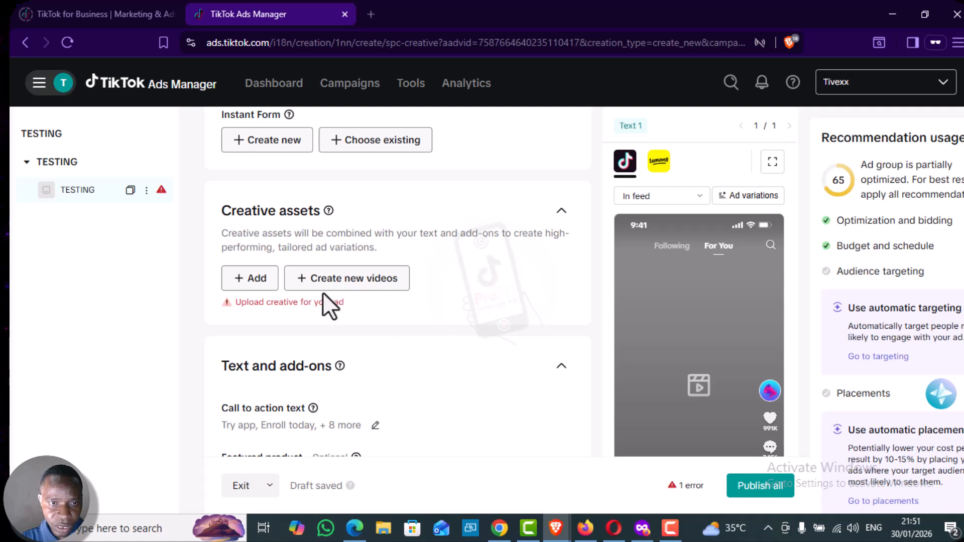
{"action": "left_click", "coordinate": [257, 281]}
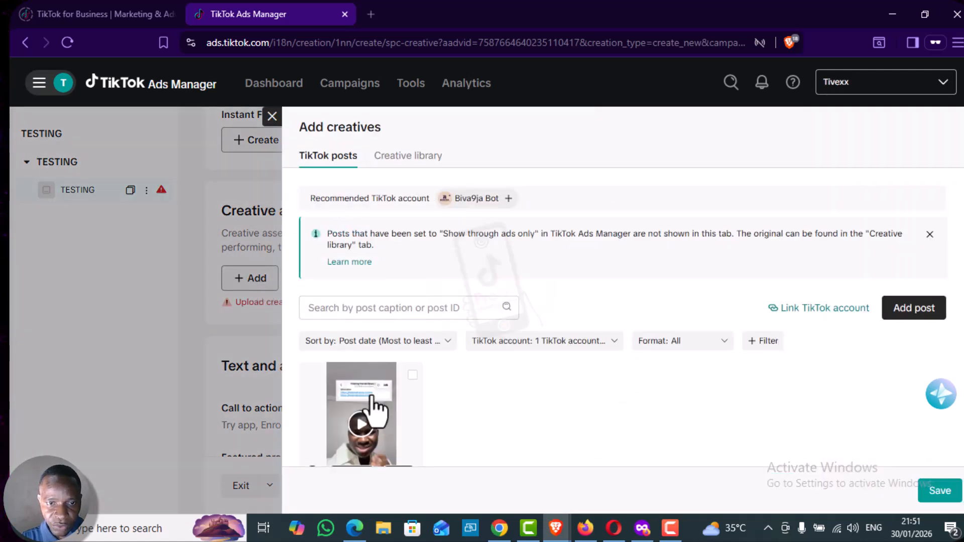
{"action": "scroll", "coordinate": [540, 349], "scroll_direction": "down", "scroll_amount": 1}
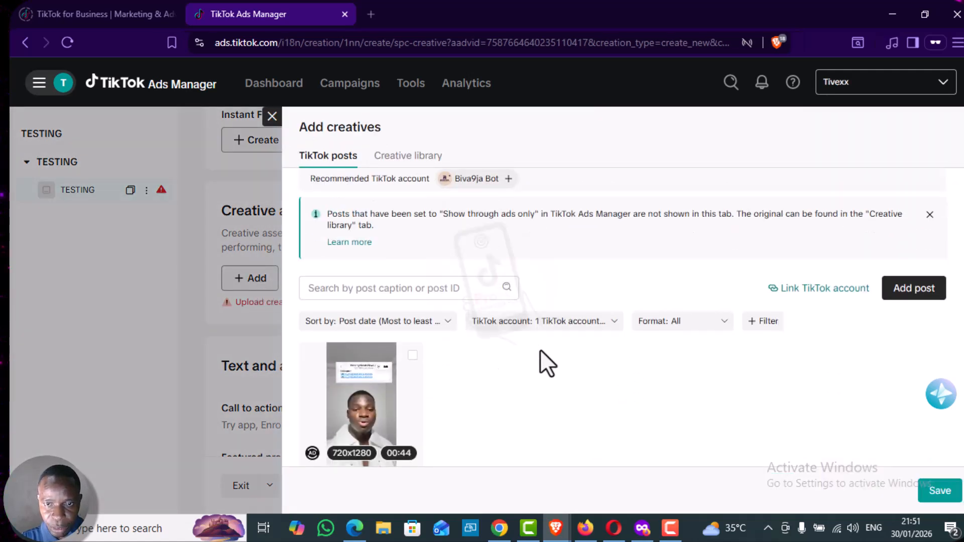
{"action": "left_click", "coordinate": [562, 324]}
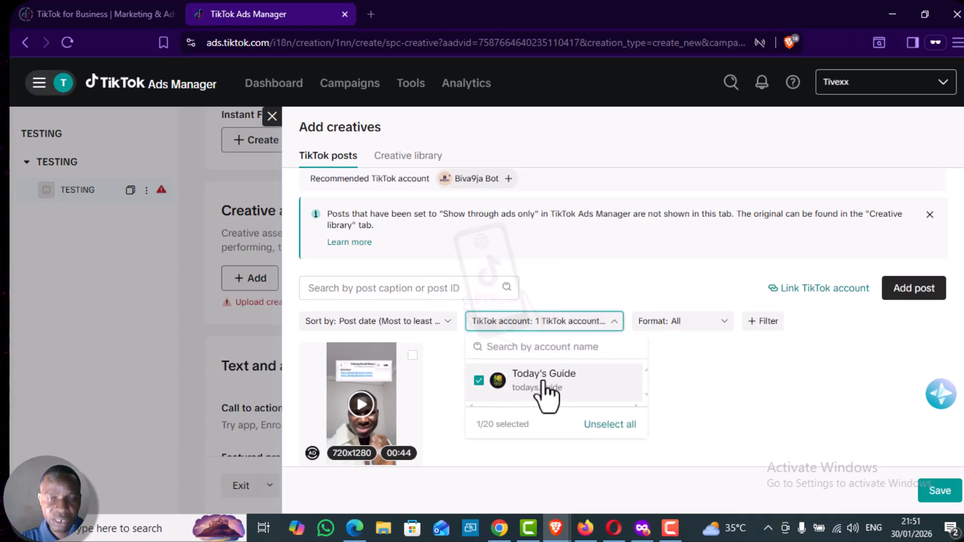